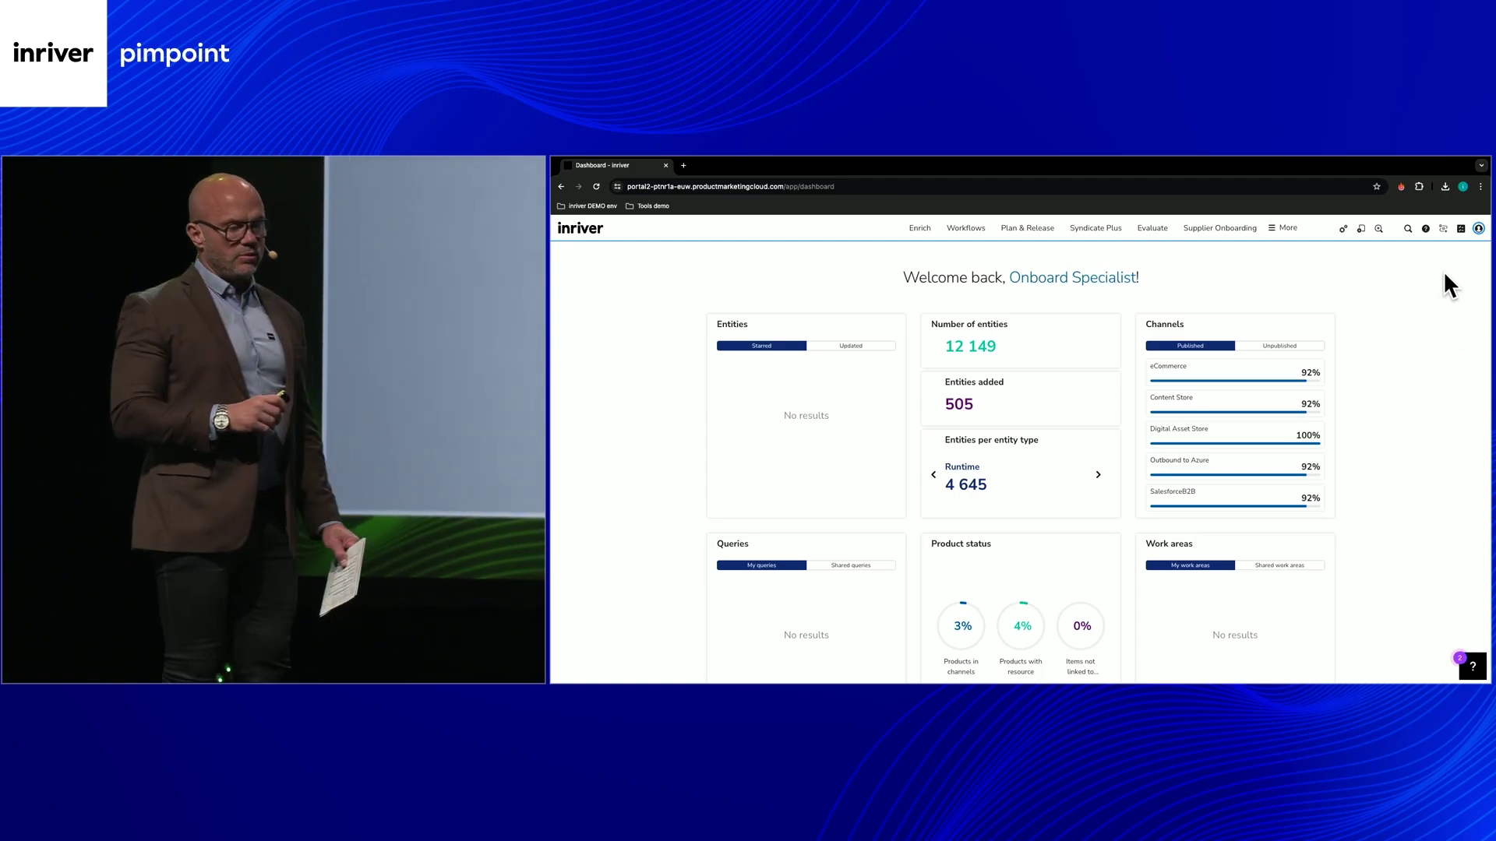
Open the New Product Launch assignment 'Data file ready for processing' from Assignments.
click(1442, 229)
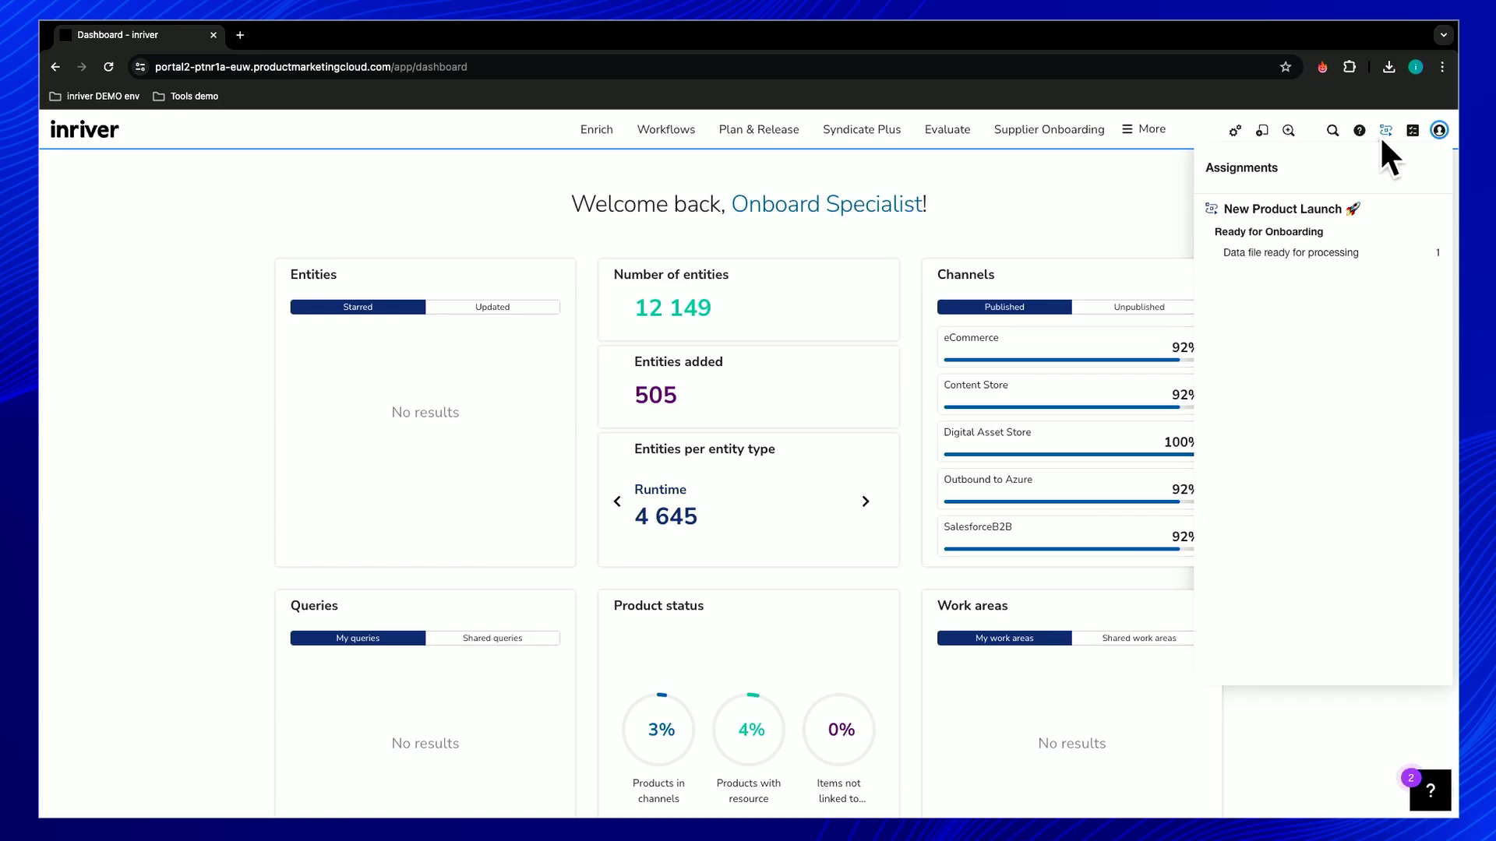
click(1292, 251)
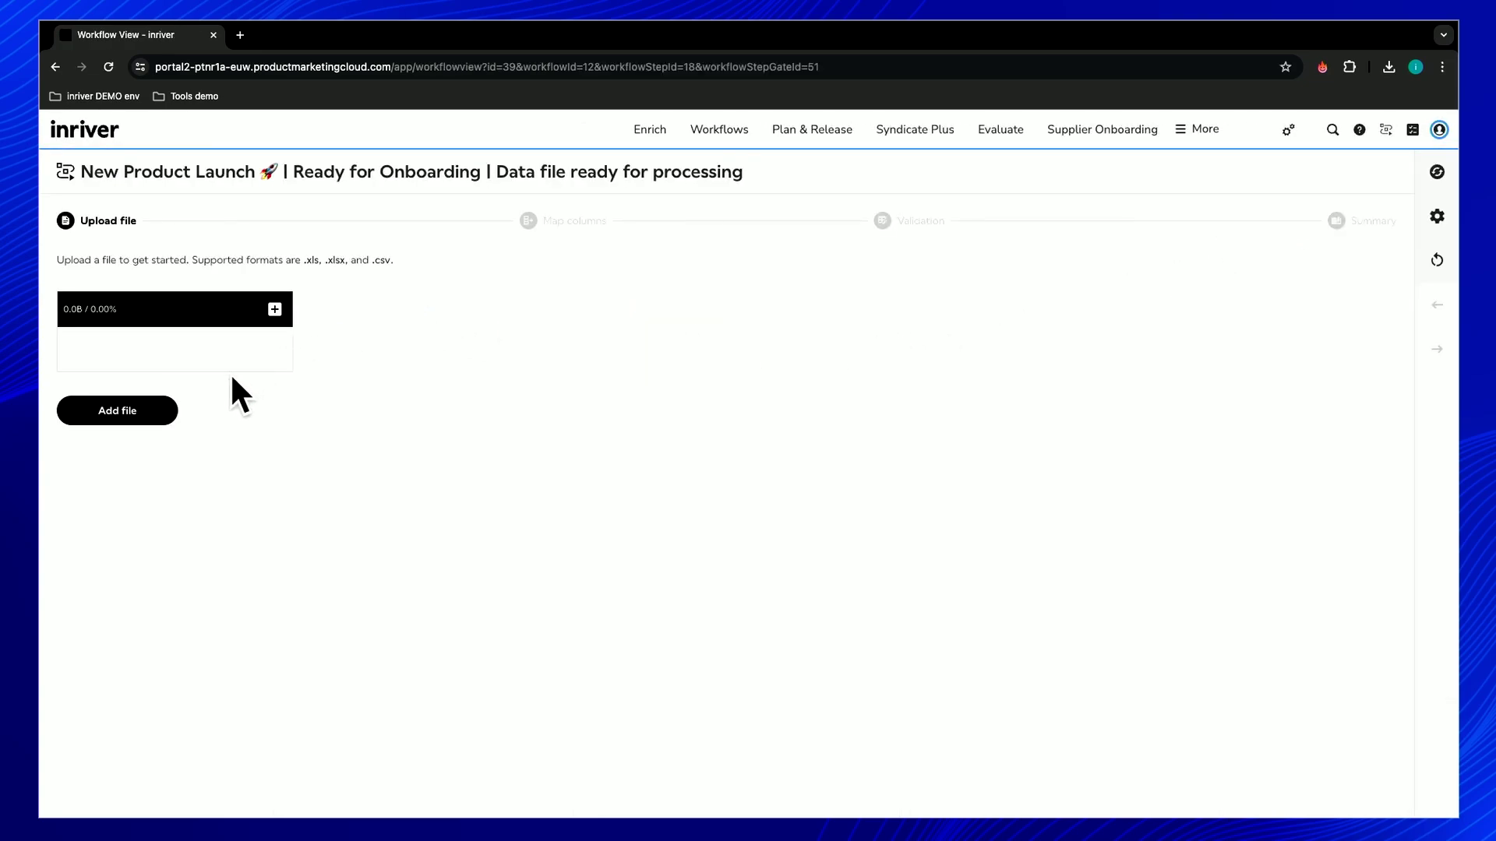
Add and upload the supplier file pimpointuse_erpsurvivorfilter.xlsx.
click(164, 402)
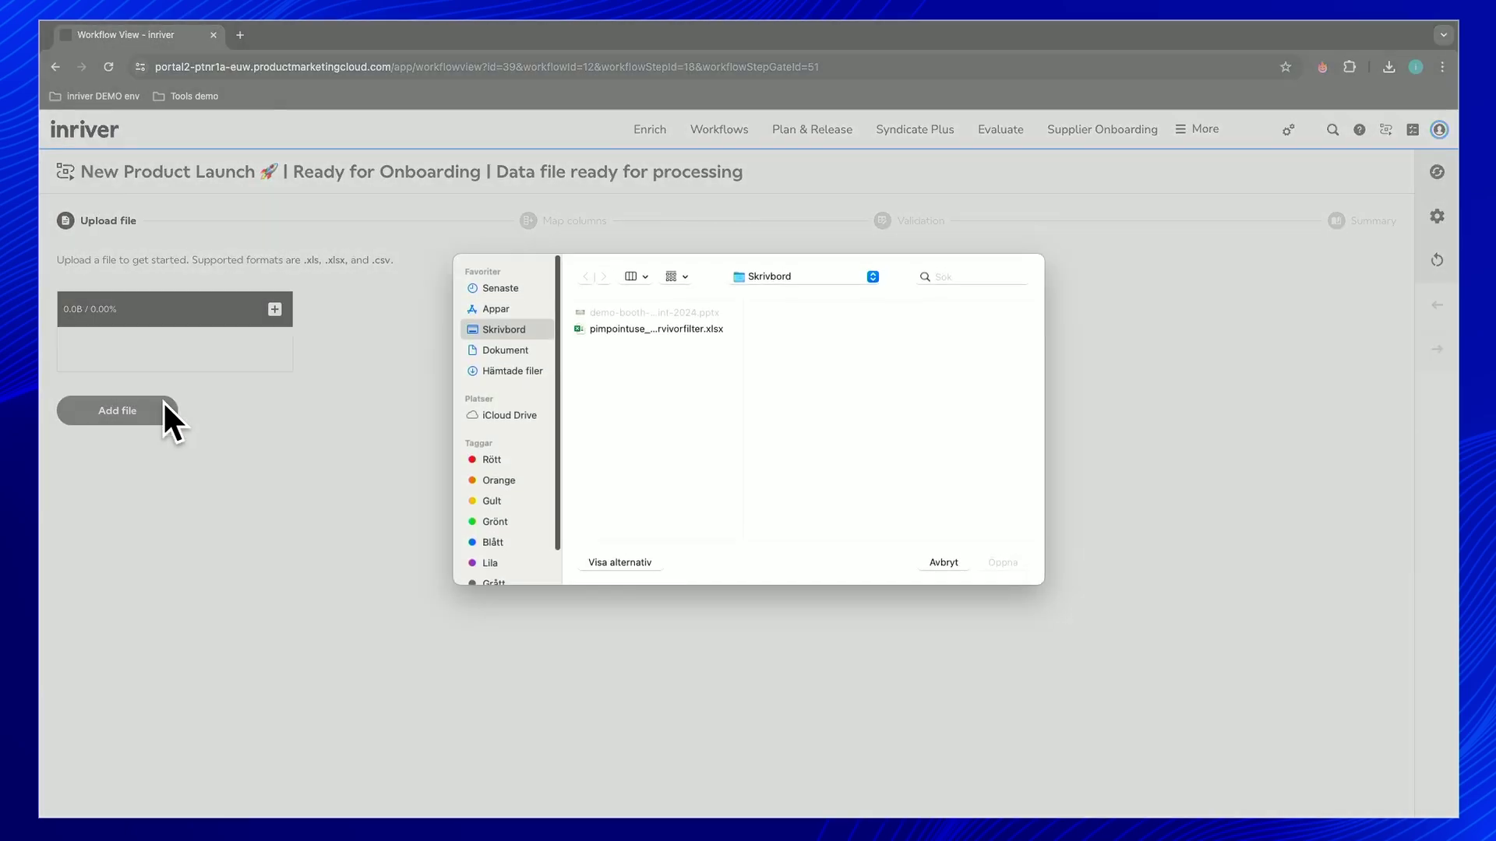
double_click(631, 328)
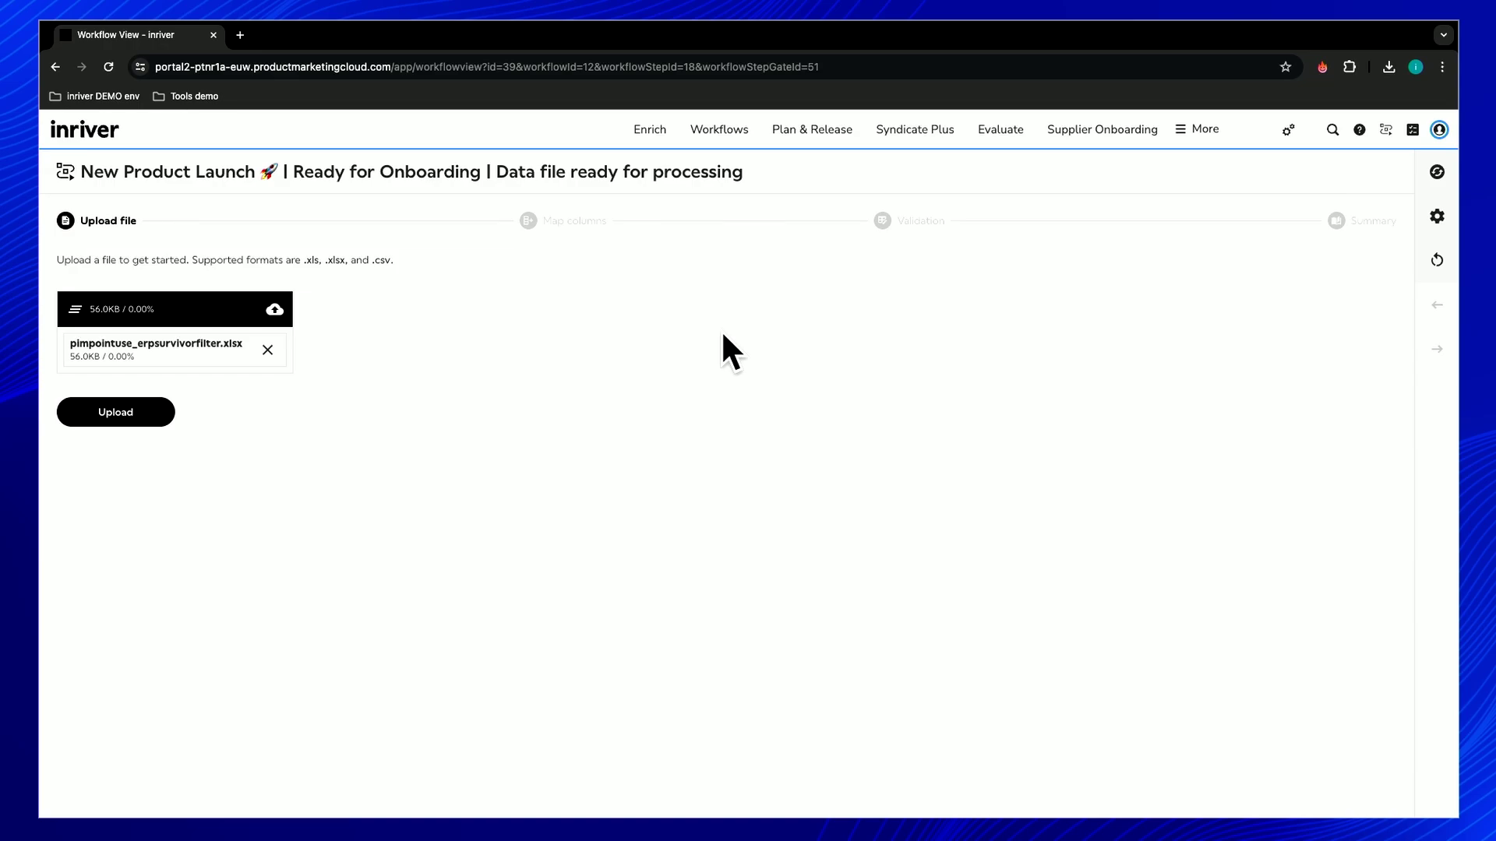
click(106, 410)
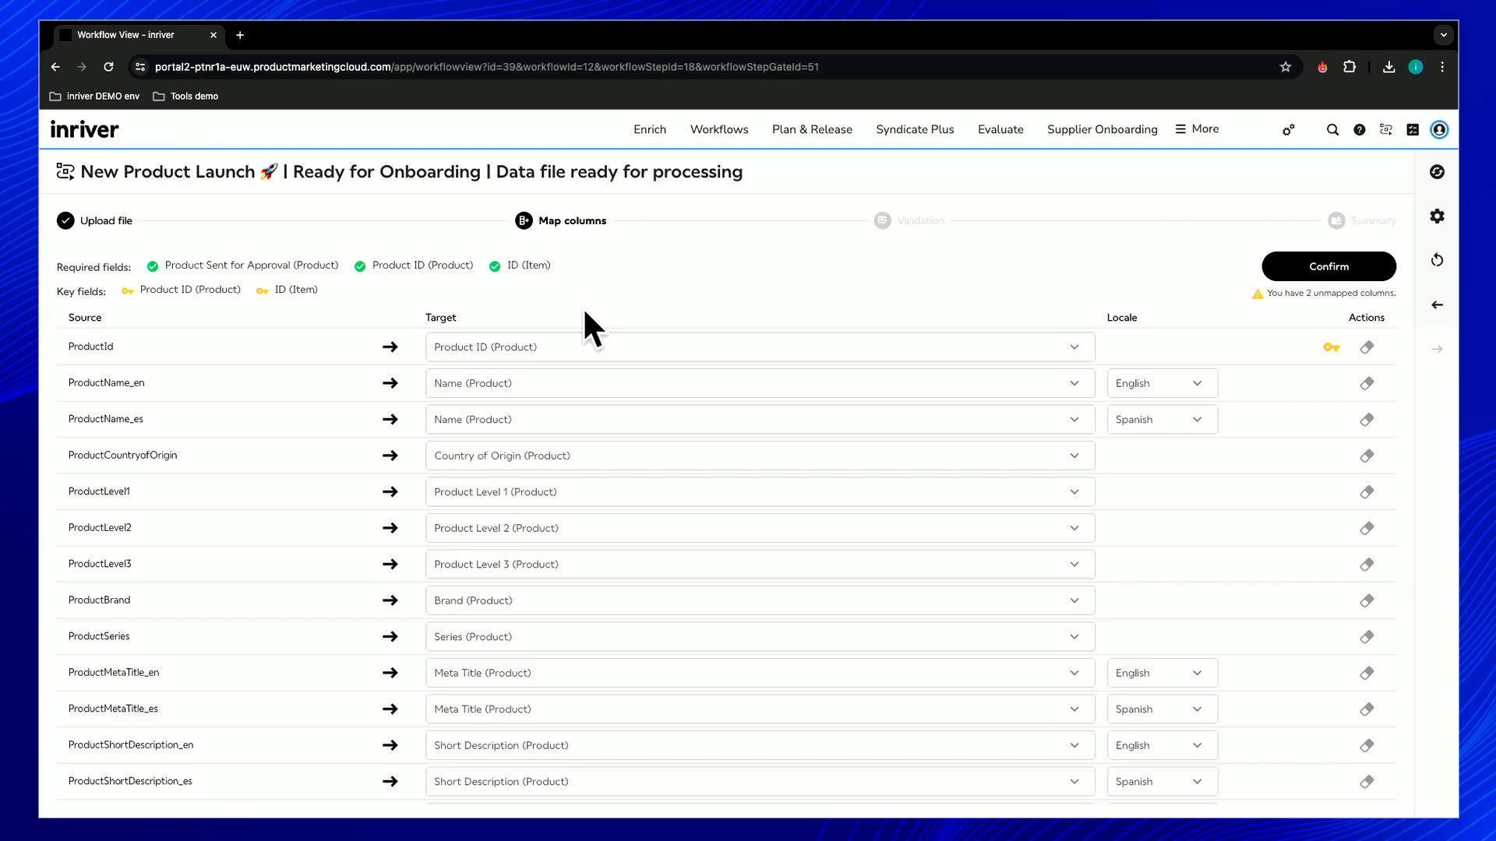
Search the mapping for 'color' and scroll down to the unmapped Approval and Mkt Approved rows.
key(ctrl+f)
text(color)
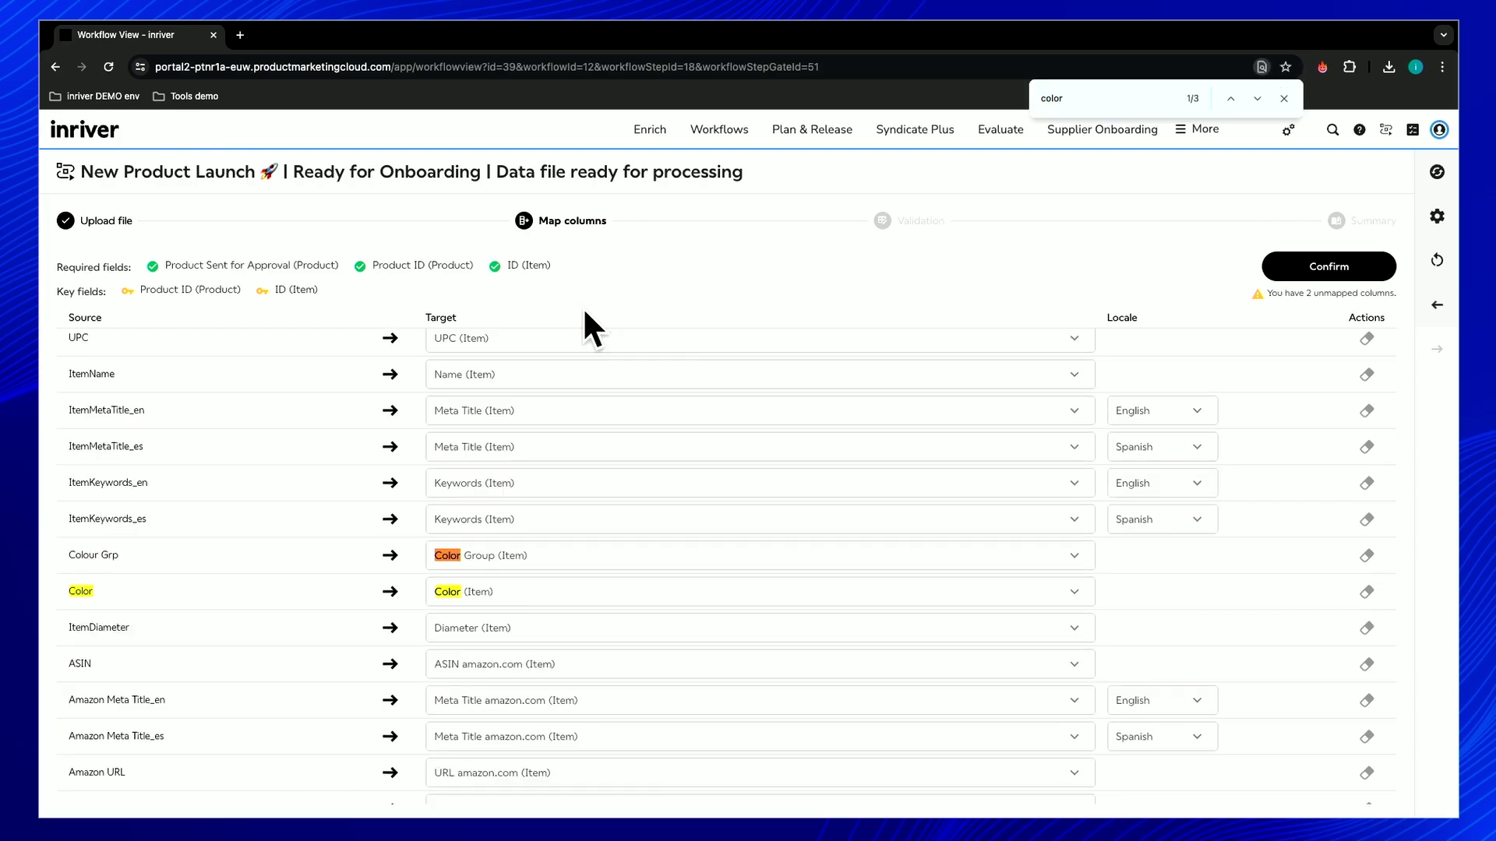
scroll(669, 586, down, 3)
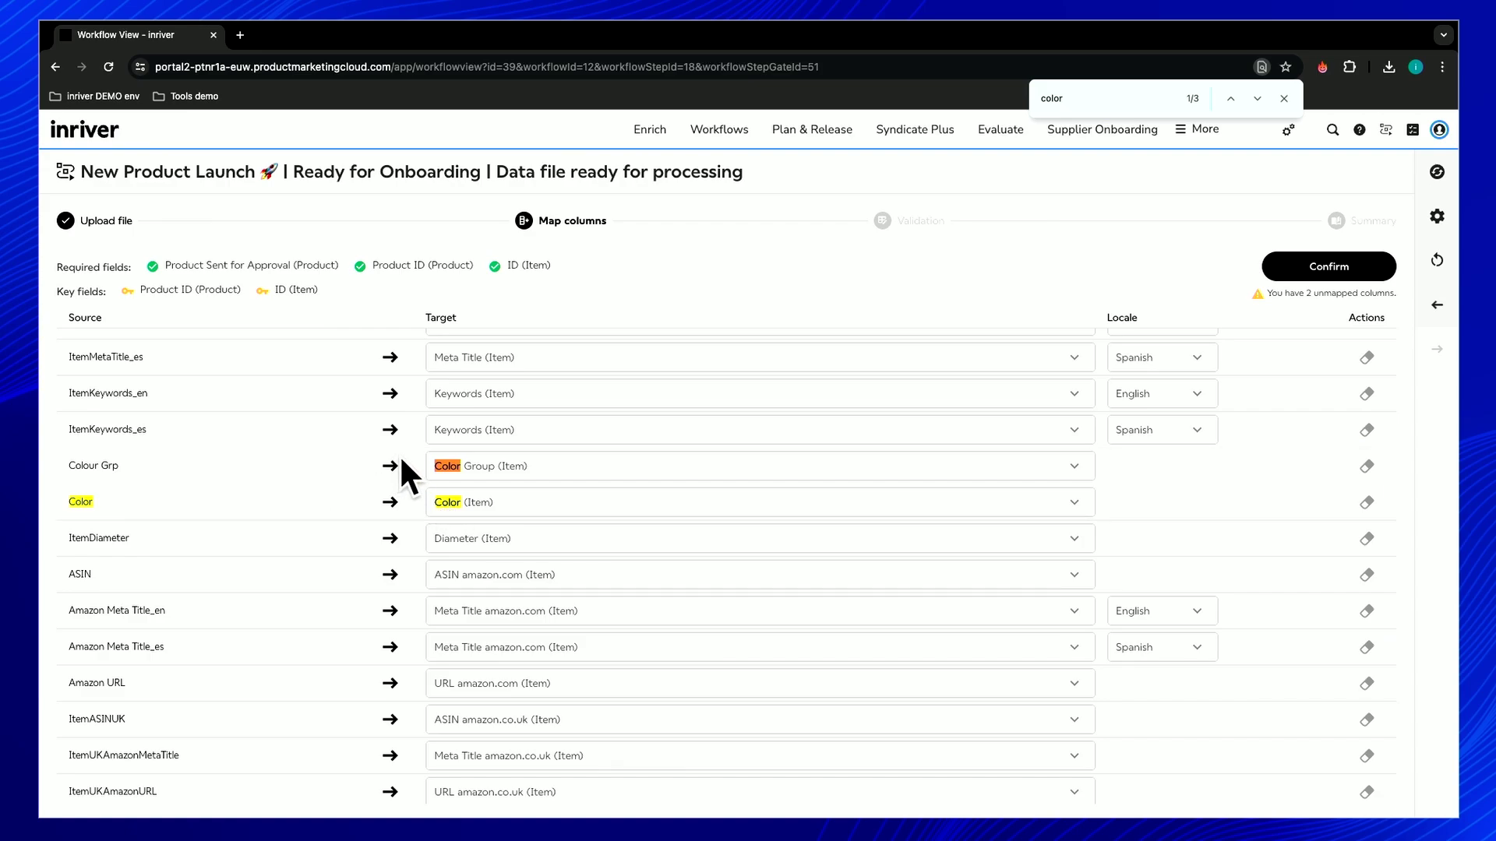
scroll(625, 586, down, 10)
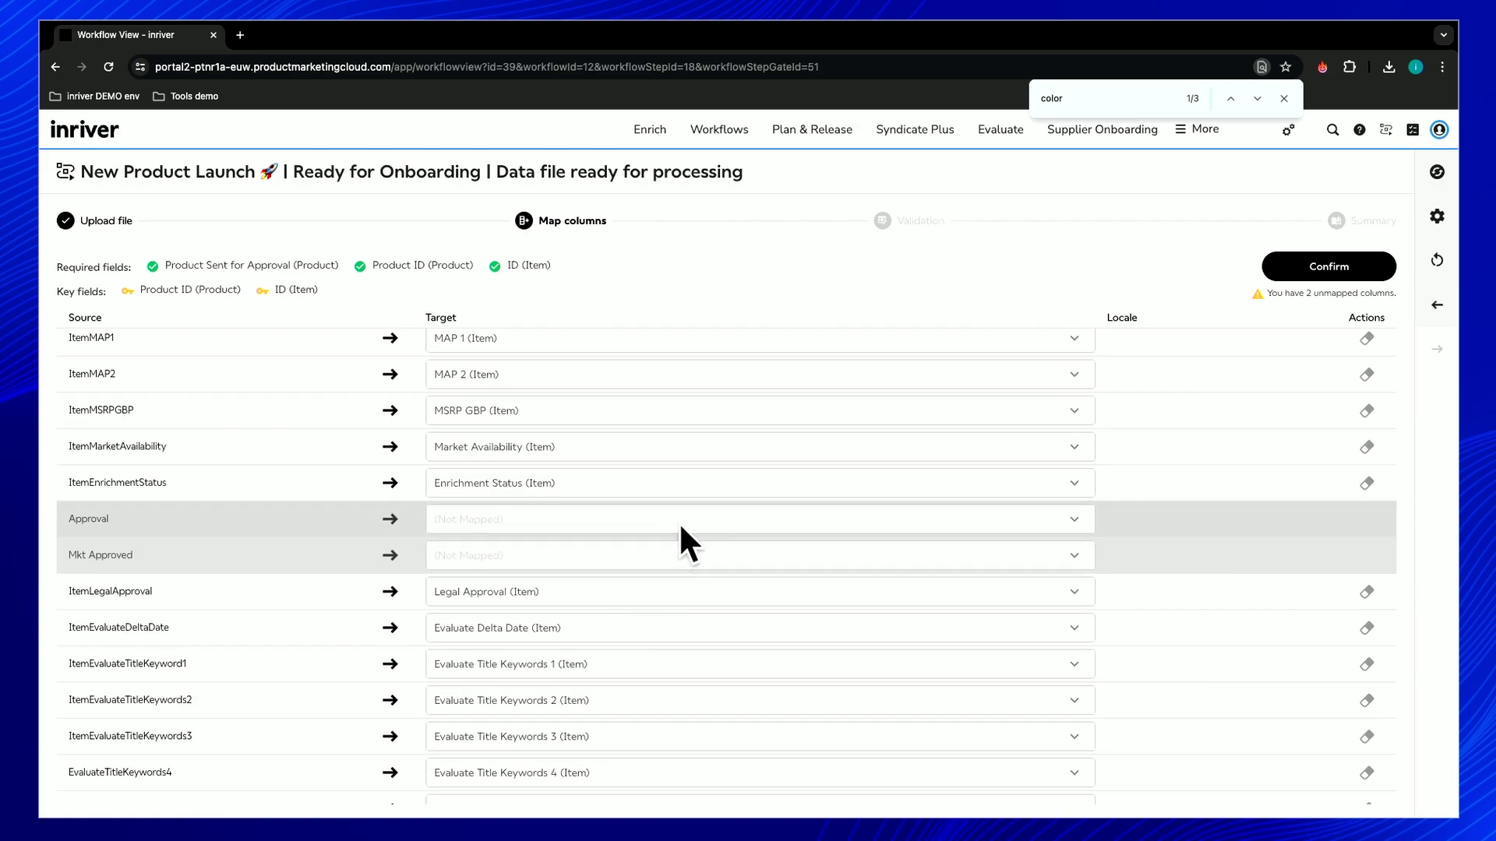
Map Approval to Marketing Approval (Item) and Mkt Approved to Product Management Approval (Item).
click(767, 520)
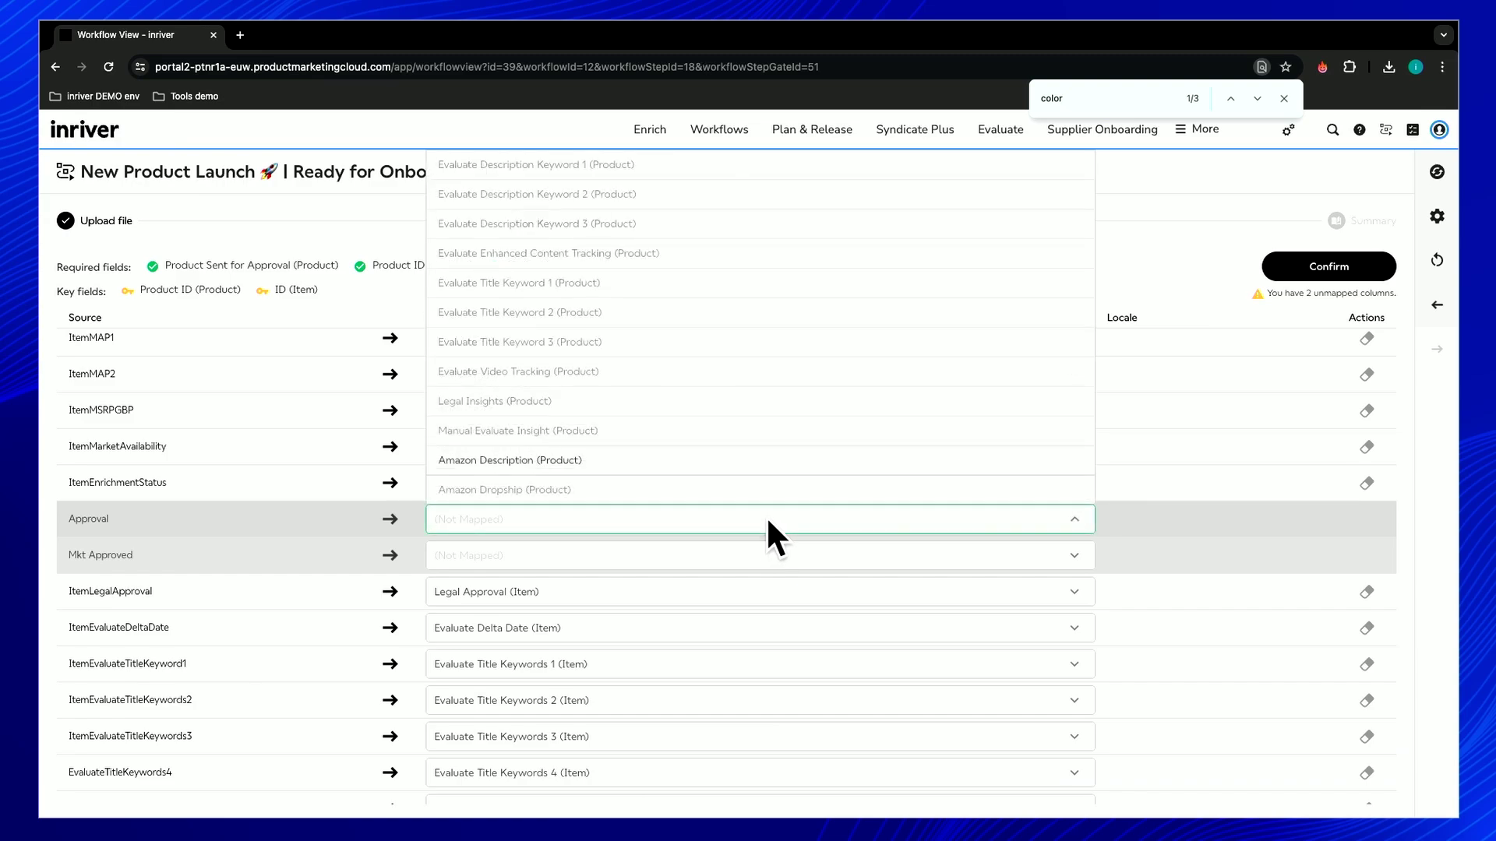
text(appr)
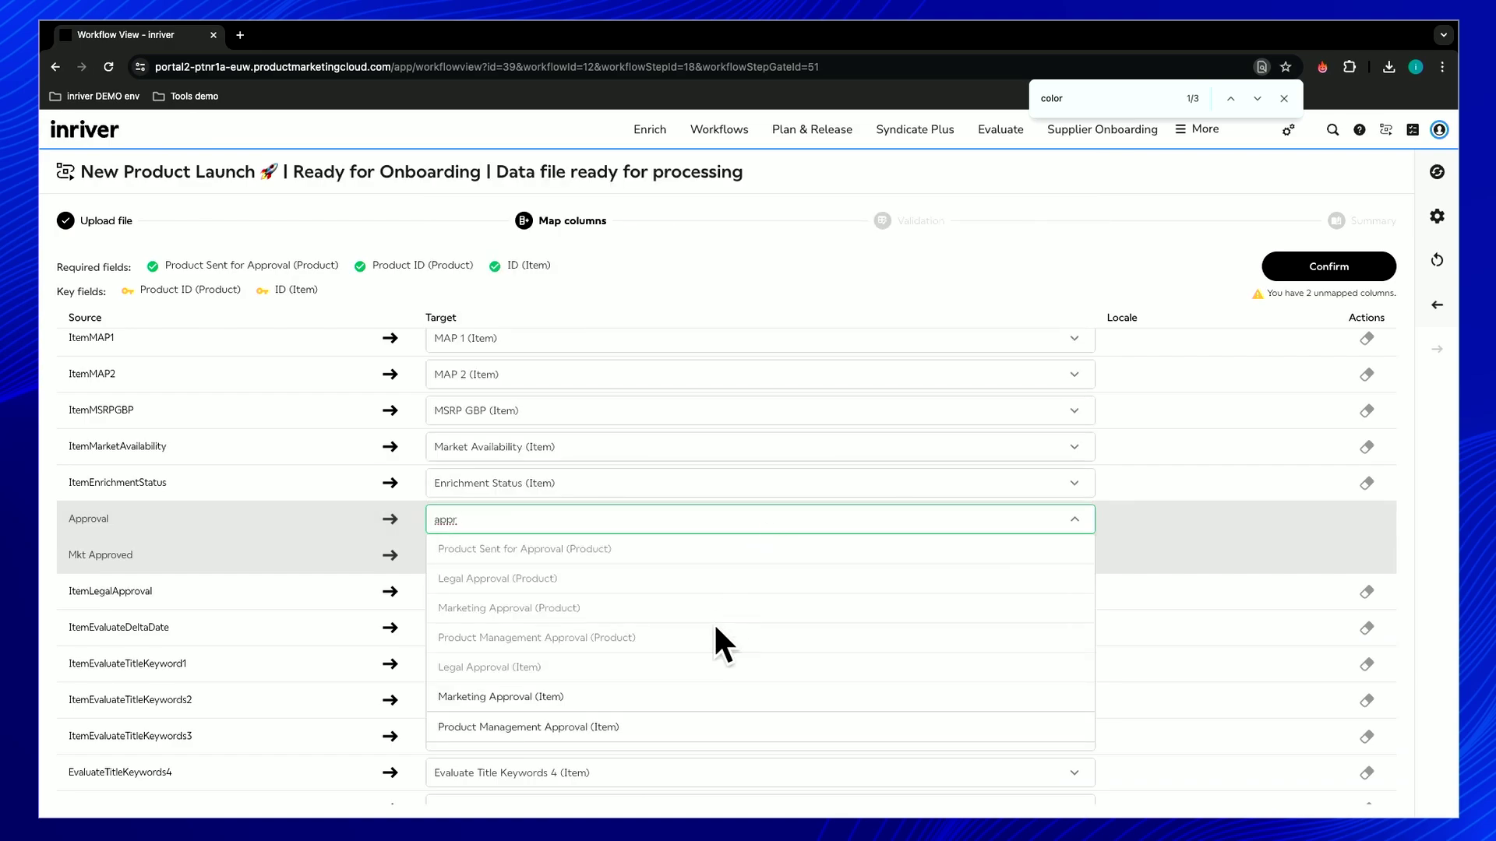
click(762, 684)
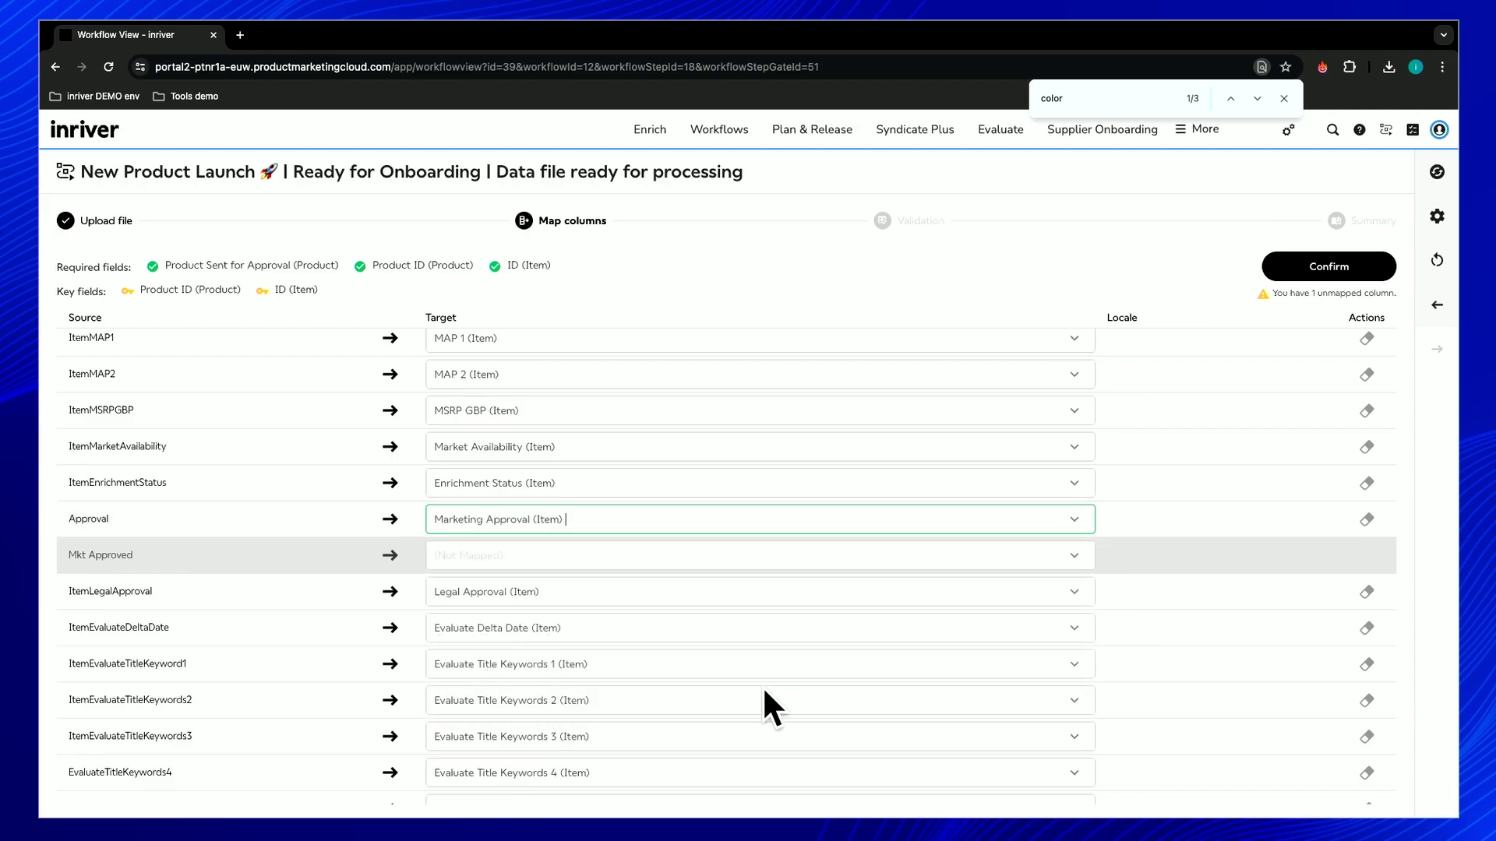
click(821, 557)
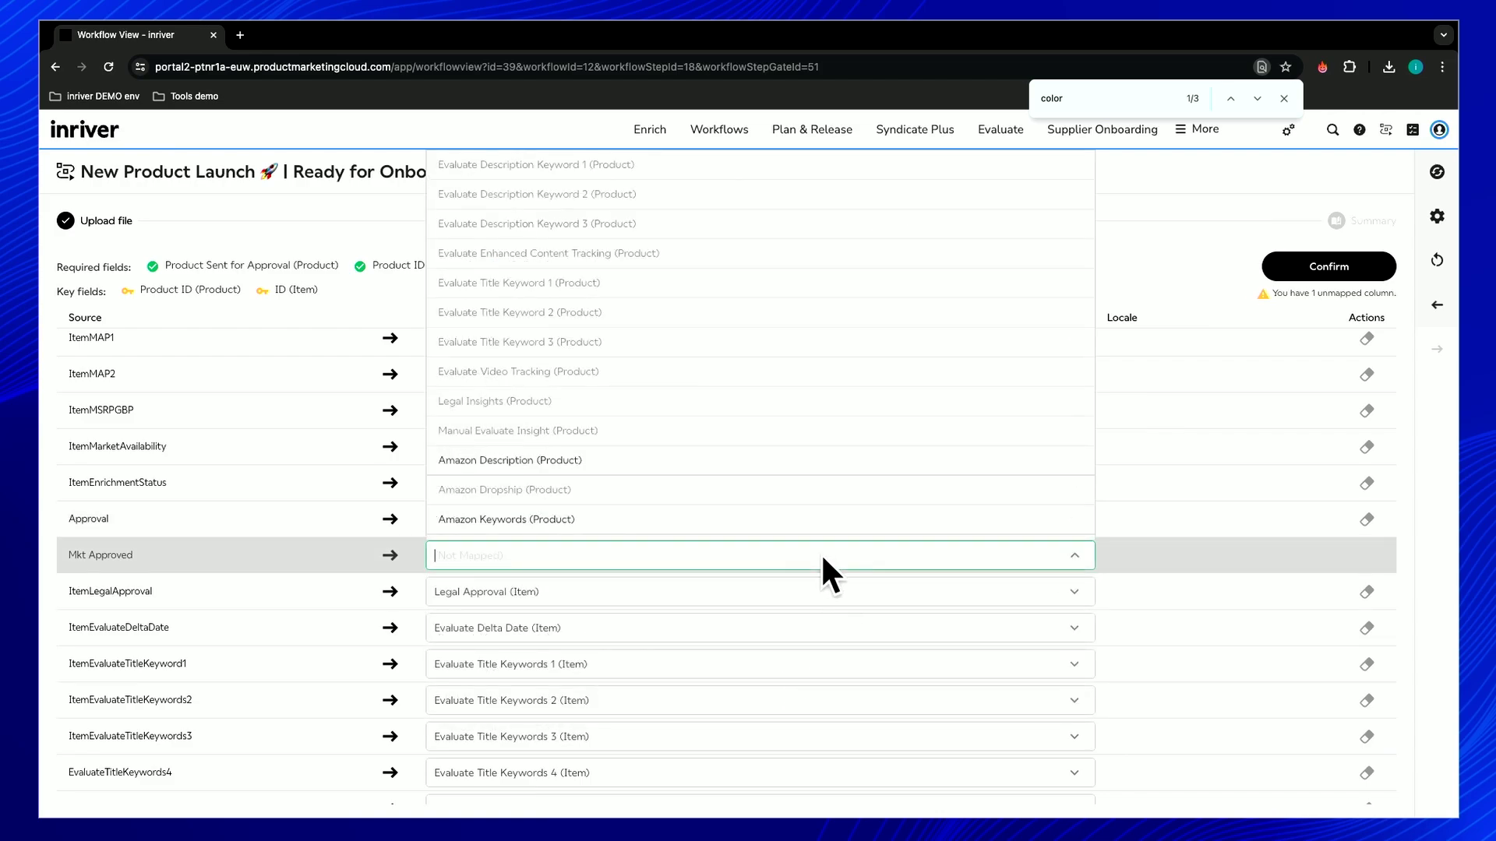
text(appr)
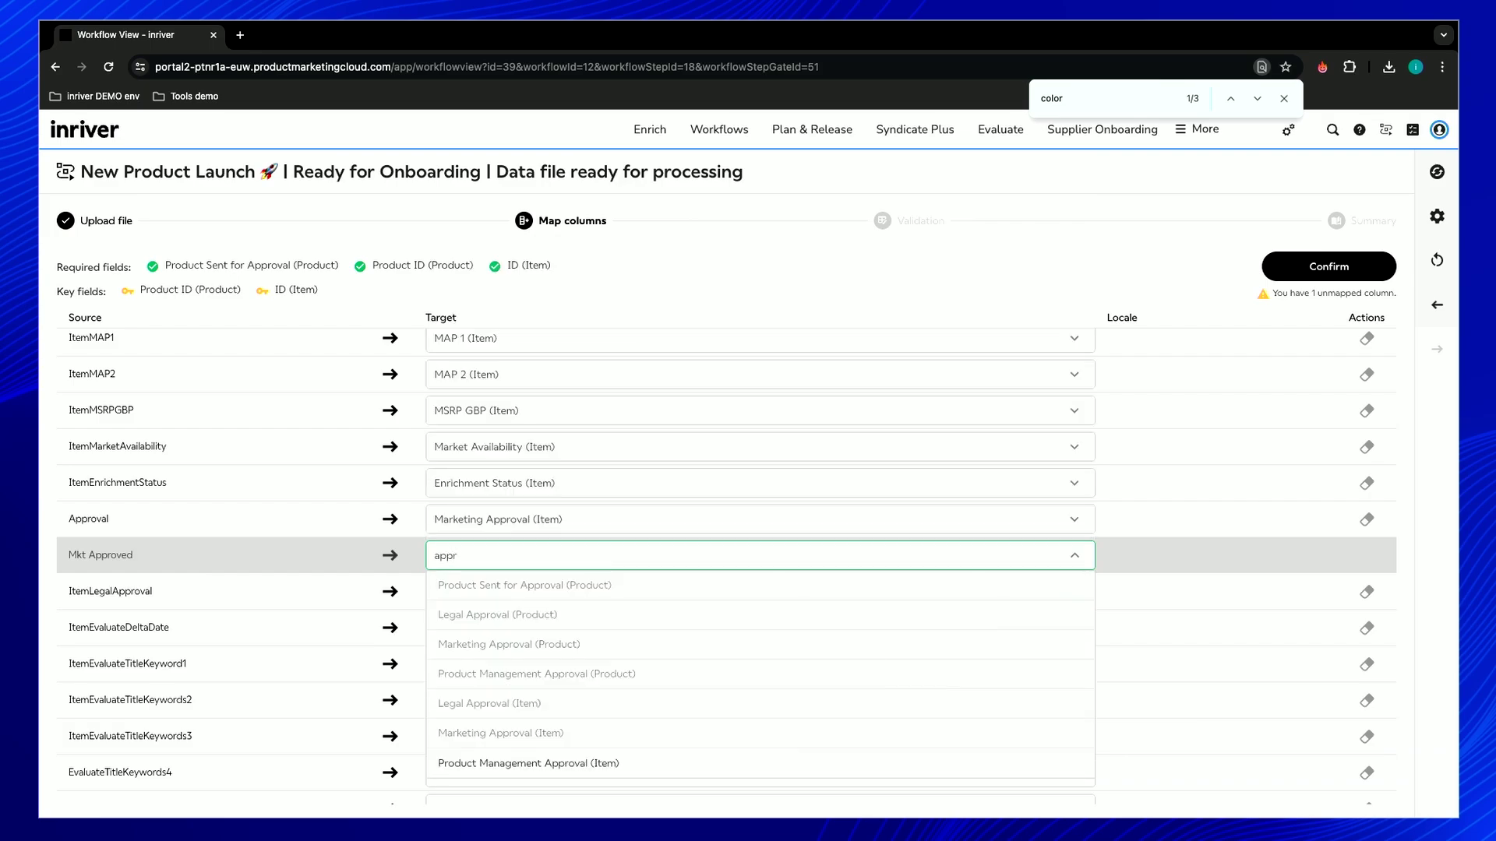
click(738, 762)
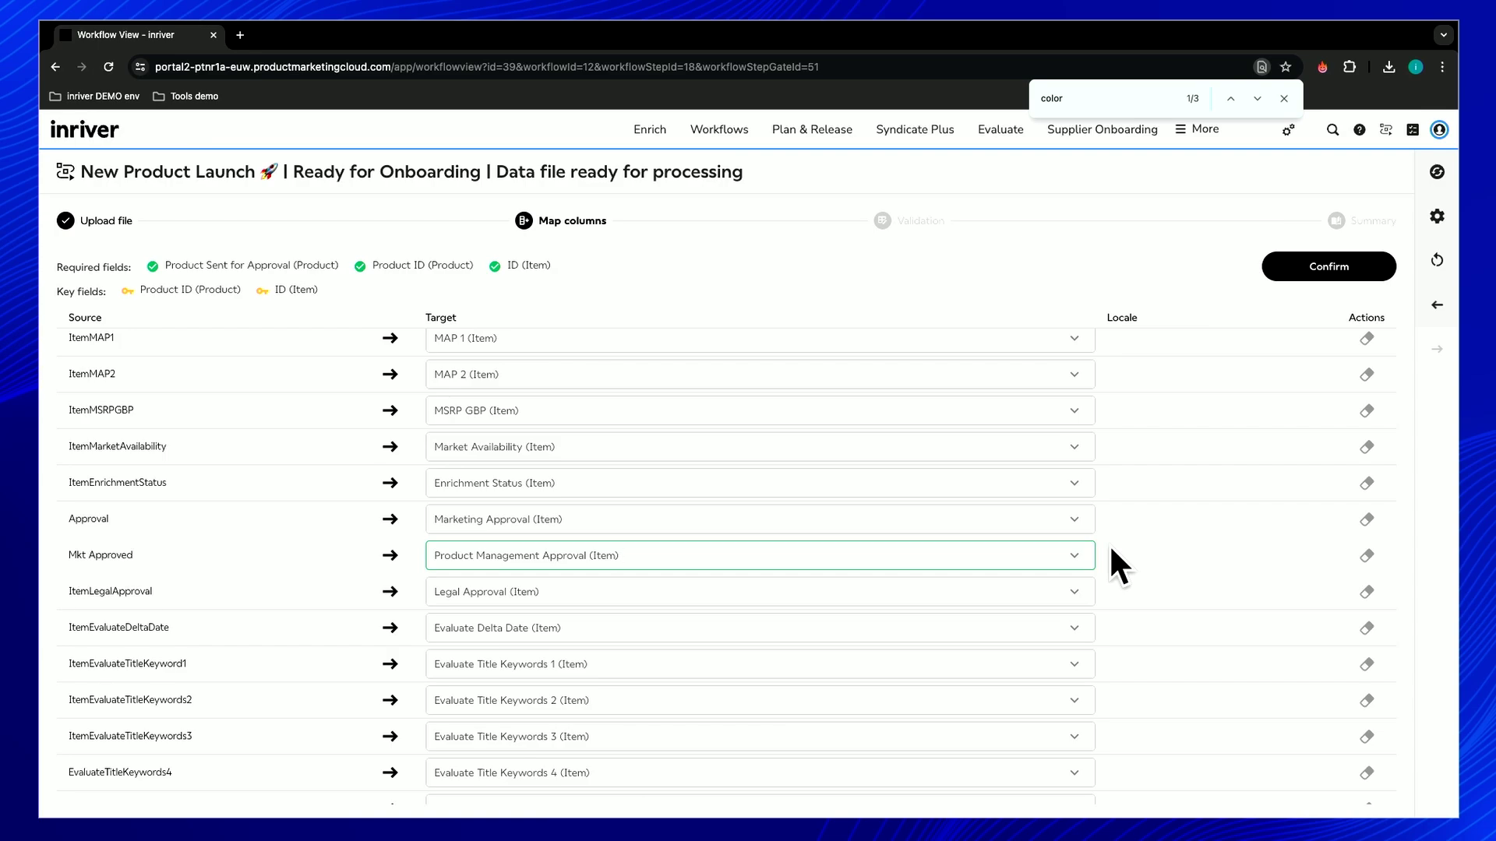
Clear both approval mappings and confirm the mapping, accepting that unmapped columns are ignored.
click(1363, 551)
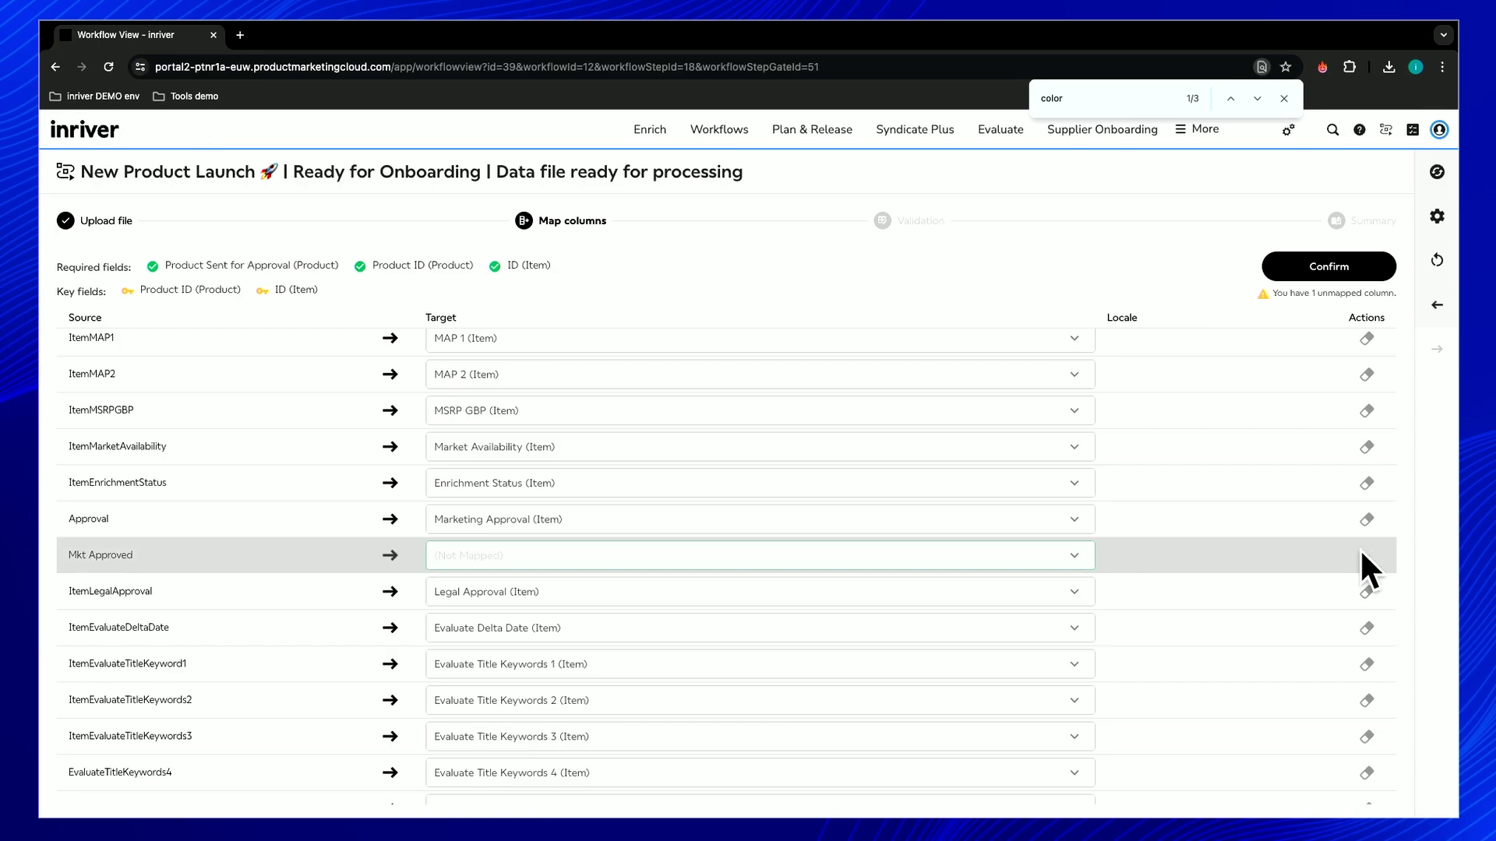
click(1363, 518)
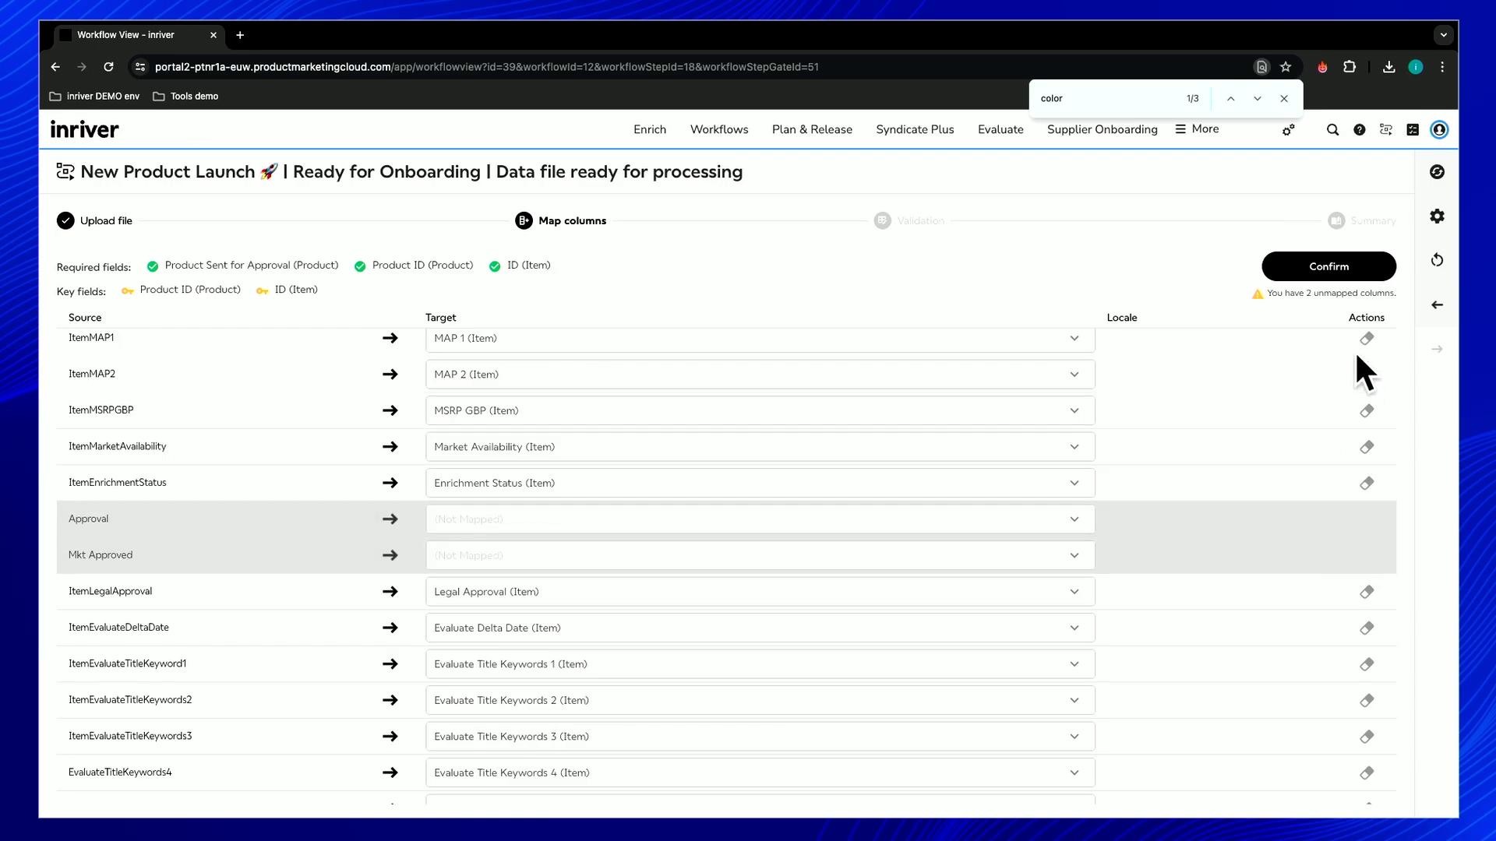
click(1333, 265)
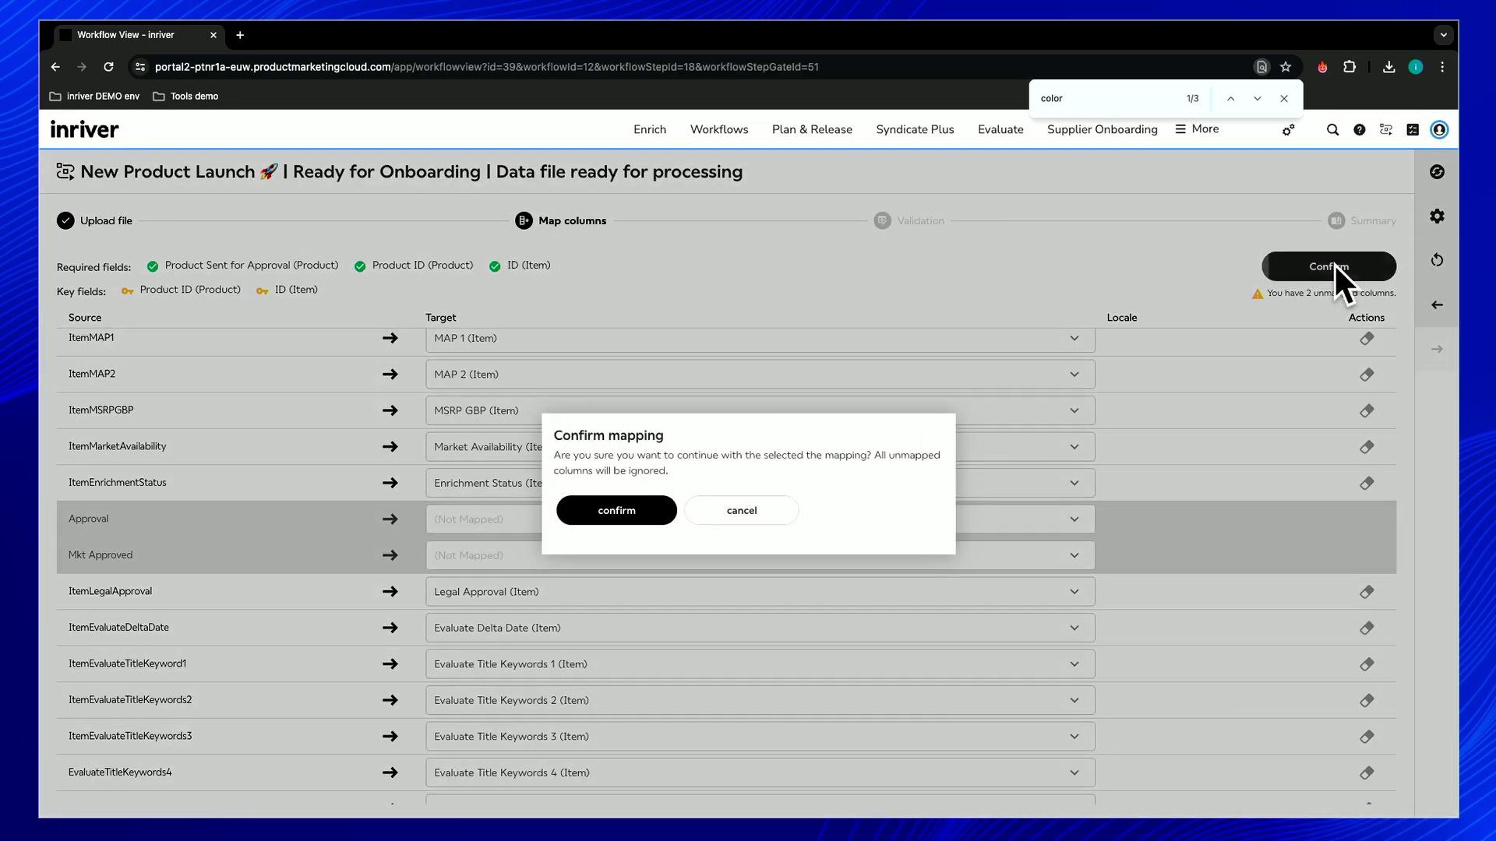
click(653, 508)
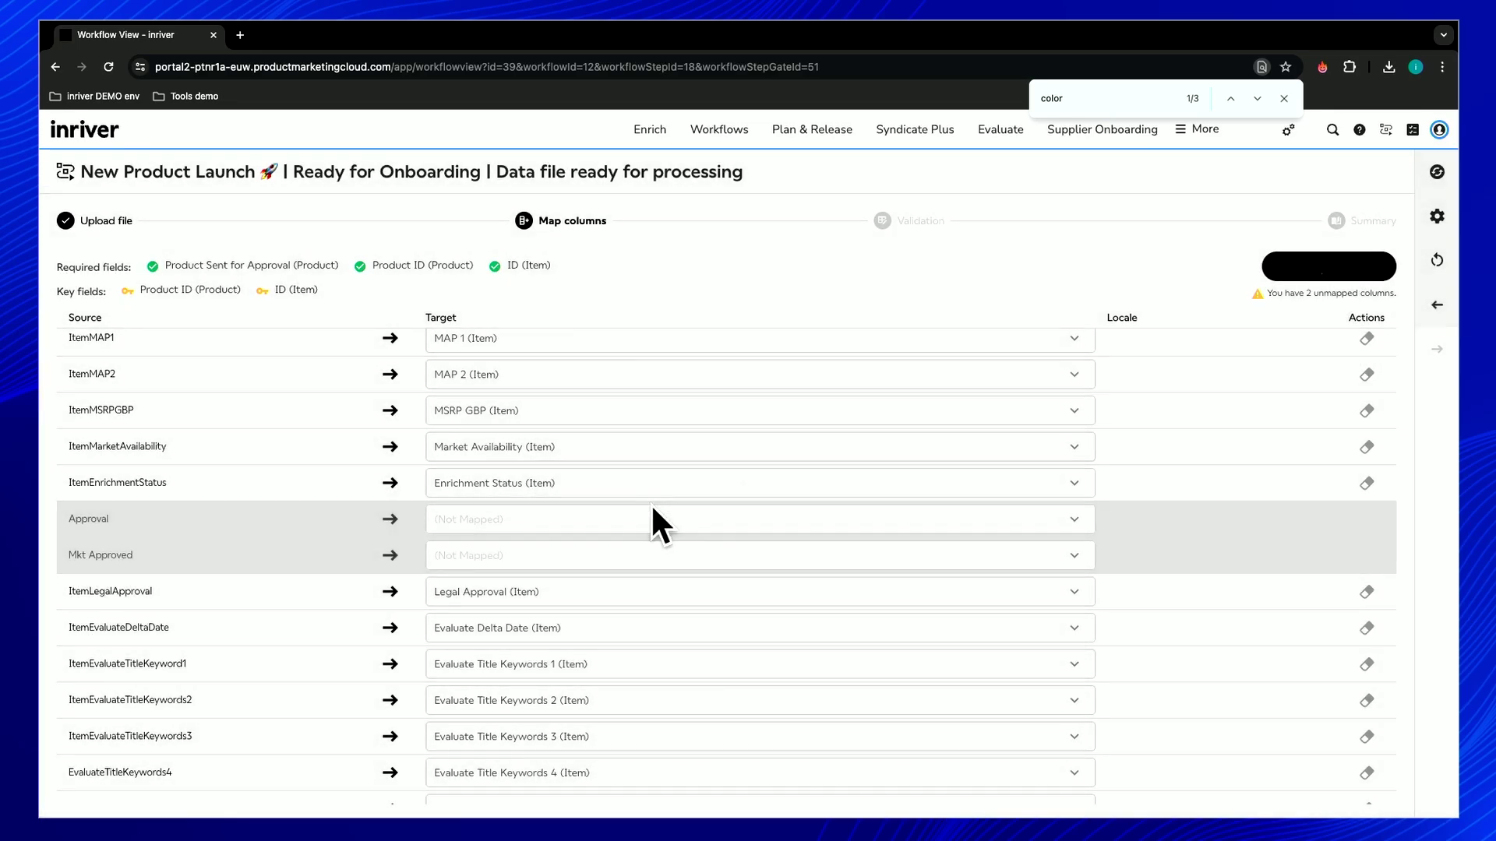
Turn on 'Hide columns without errors', leaving 3 columns with 6 errors.
scroll(651, 503, right, 15)
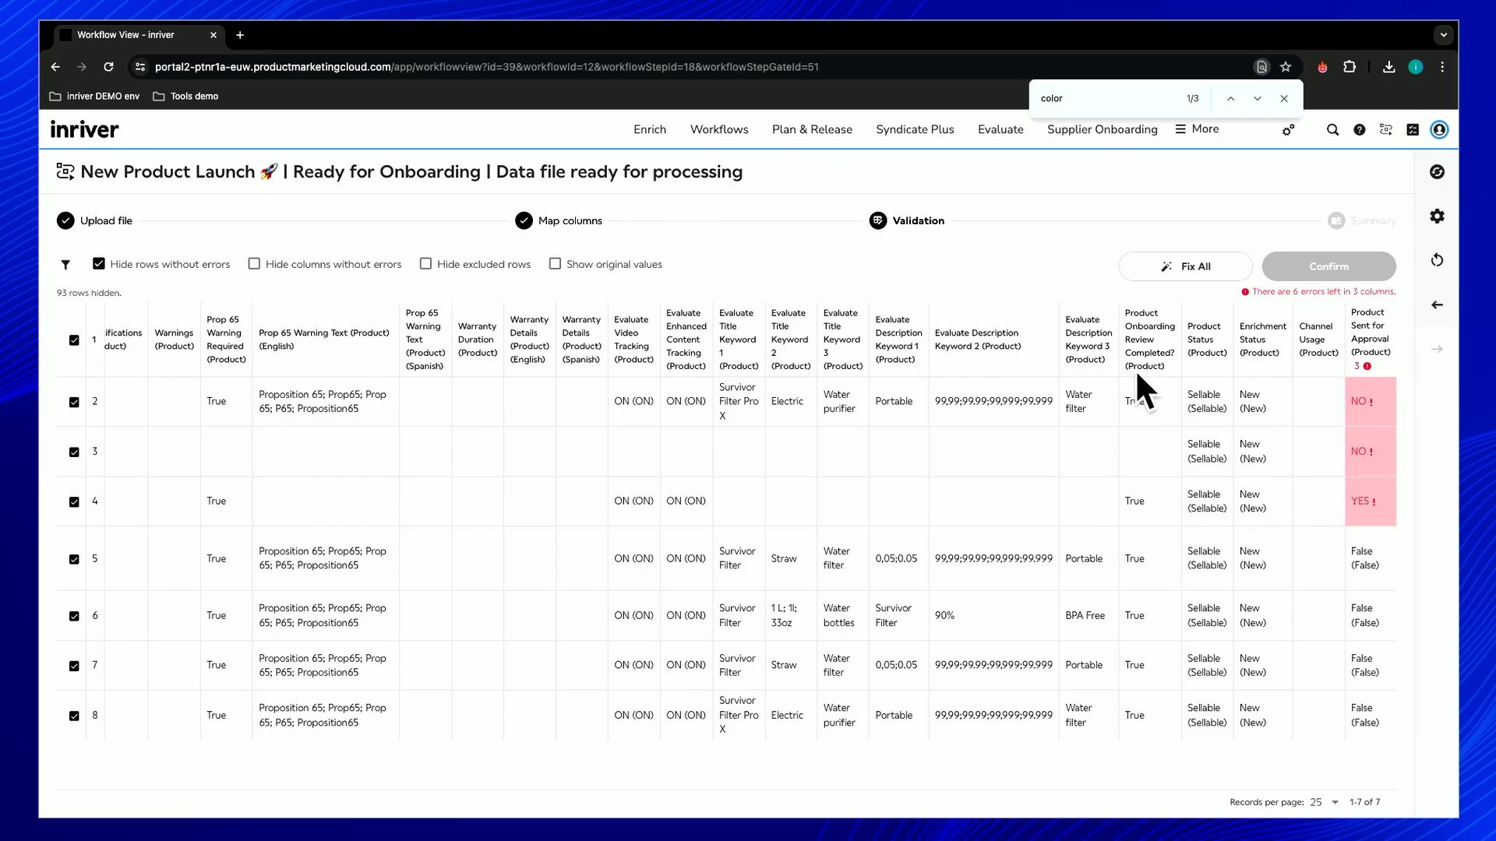
click(305, 261)
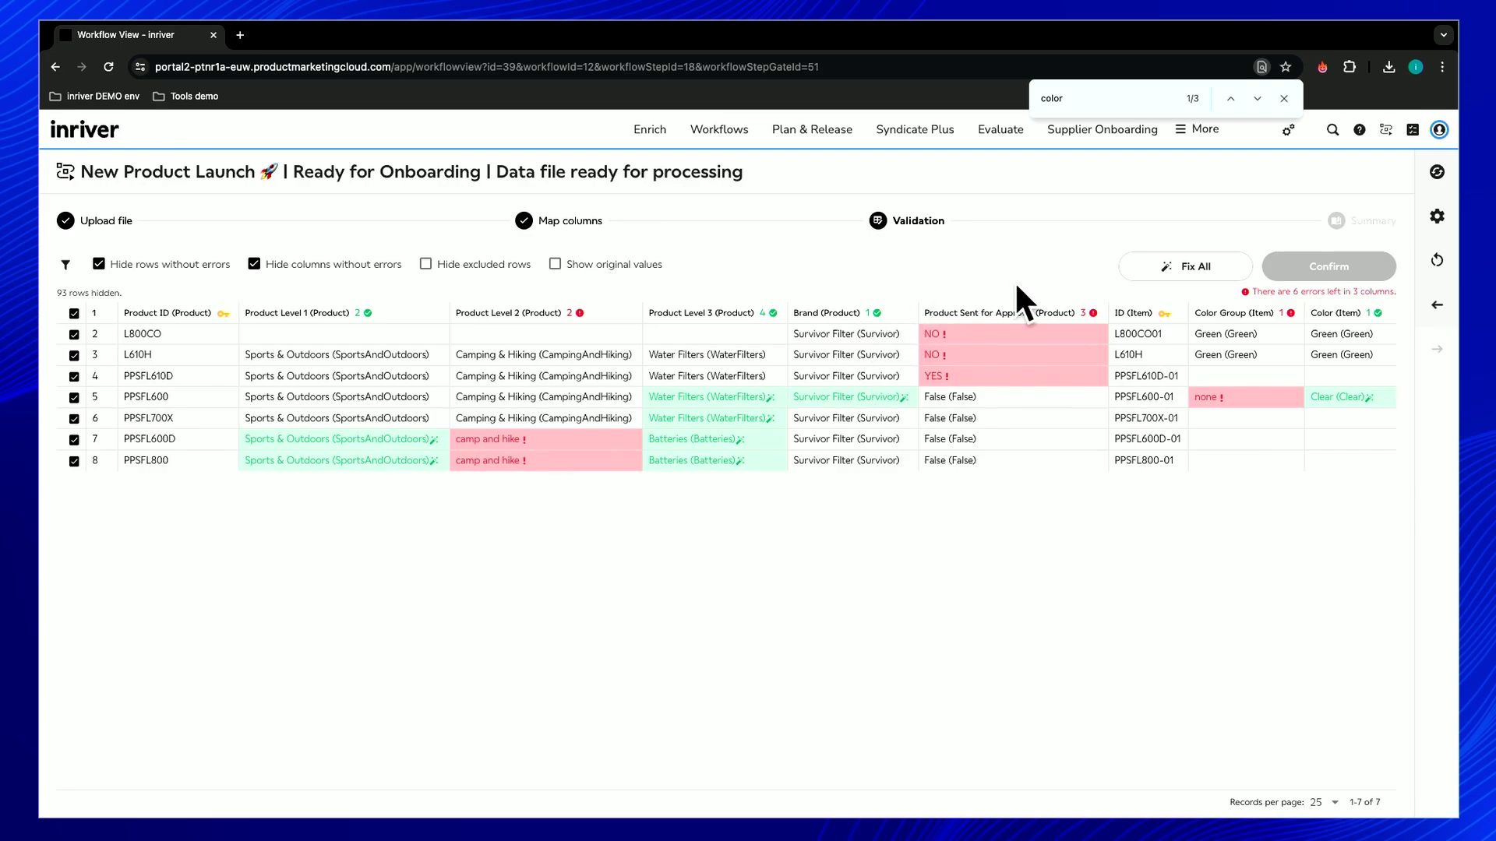
Use Fix All so the inriver Assistant corrects every error, e.g. 'water' becomes 'Batteries'.
click(1180, 266)
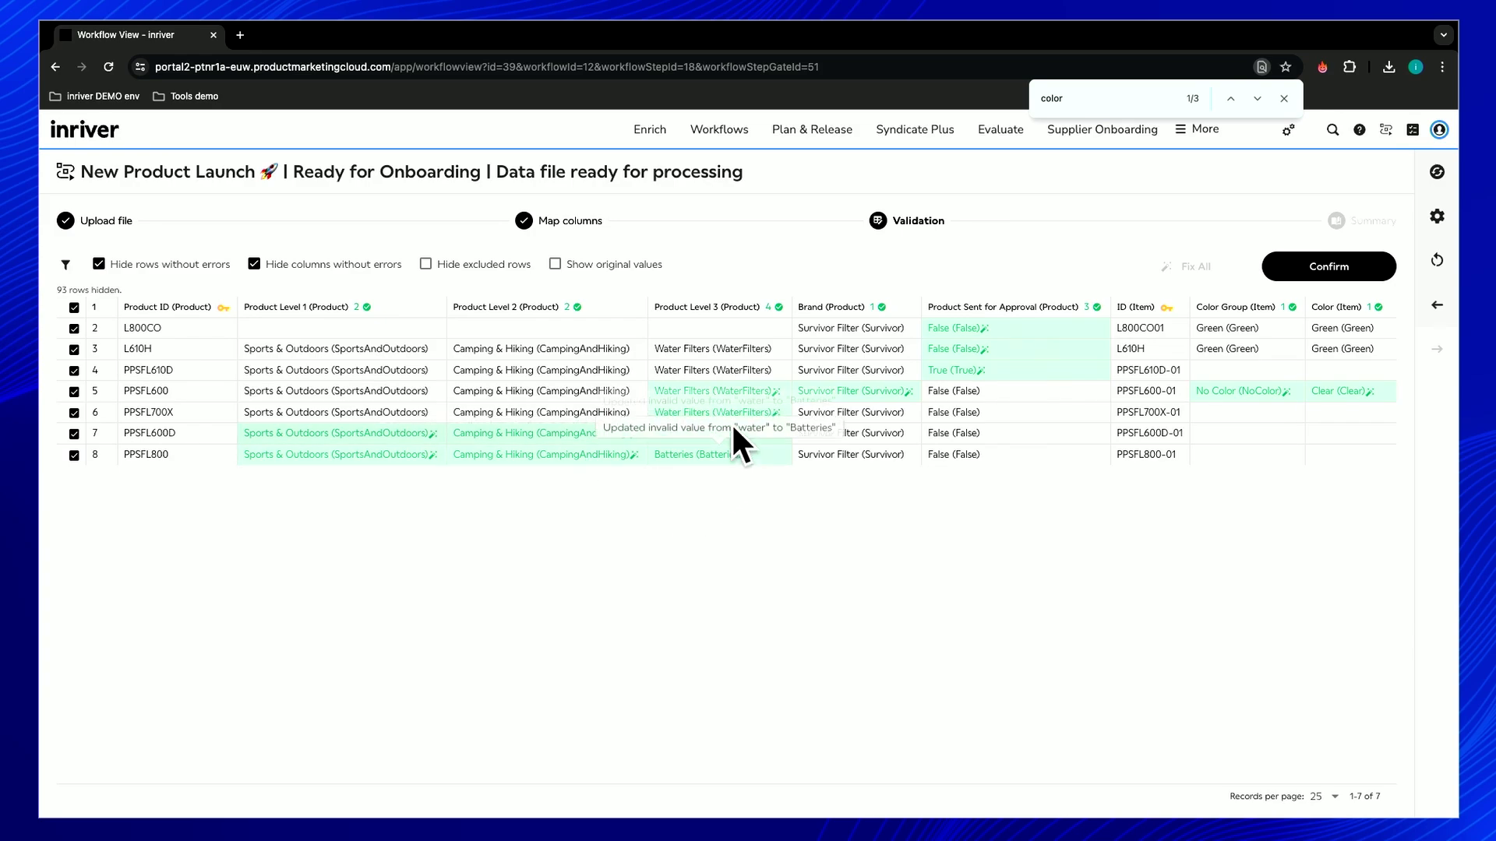
mouse_move(713, 460)
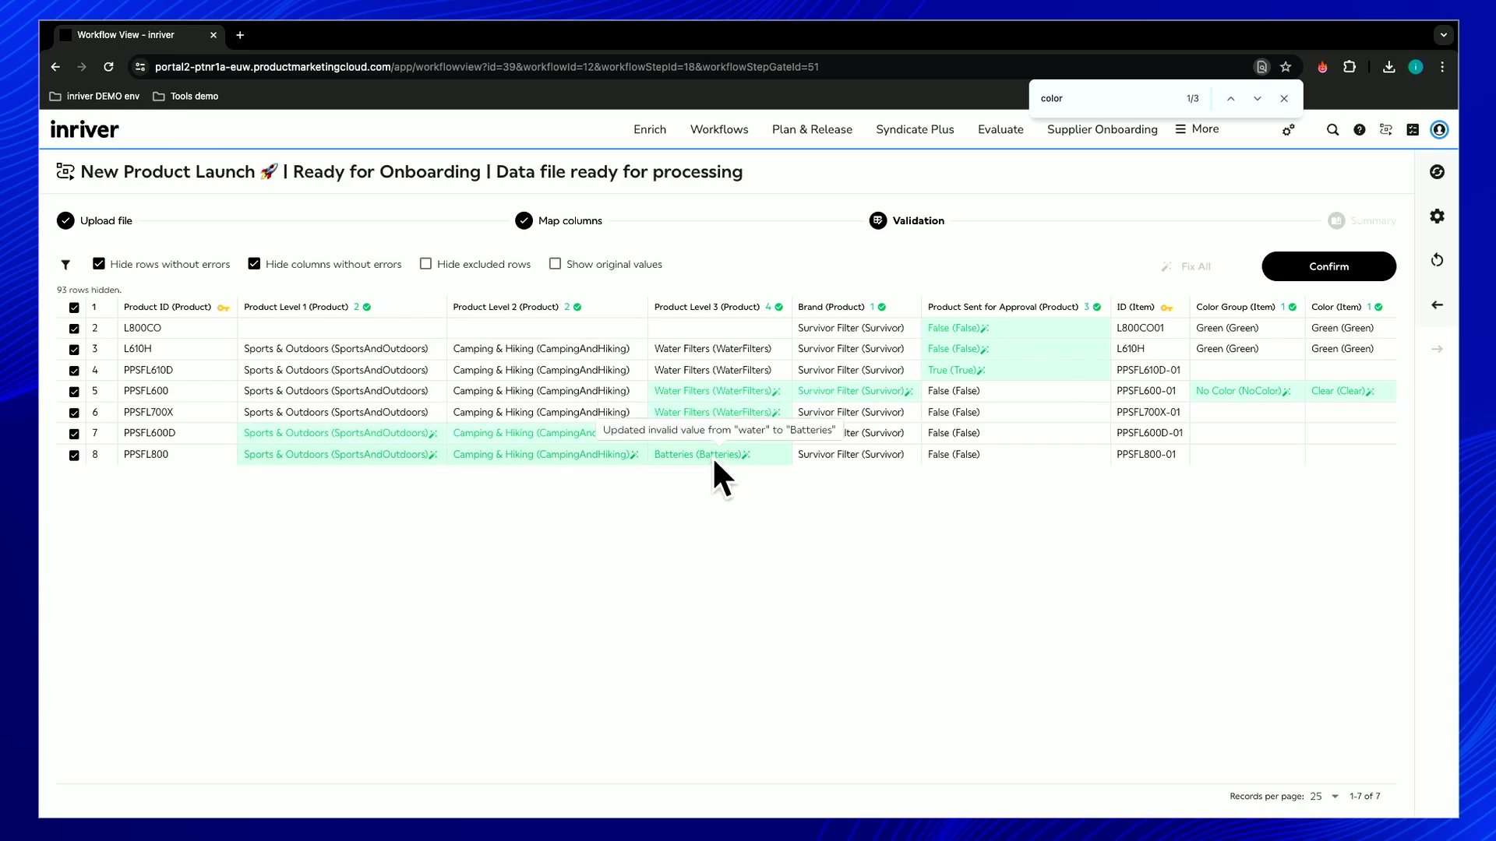
Set row 8's Product Level 3 to Battery powered Water Filters, exclude row 7, and confirm.
click(712, 455)
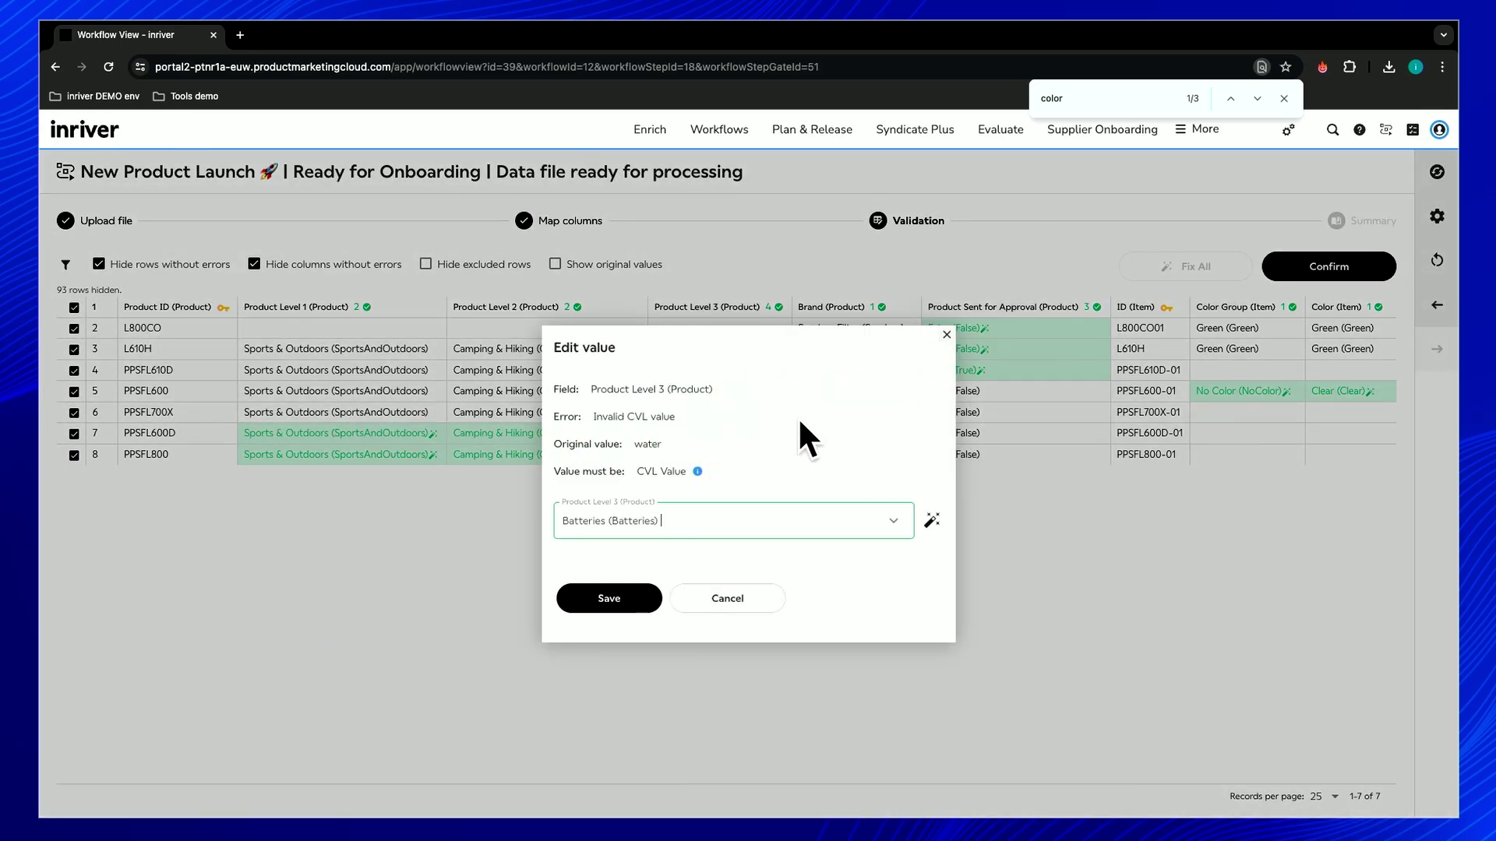
click(932, 516)
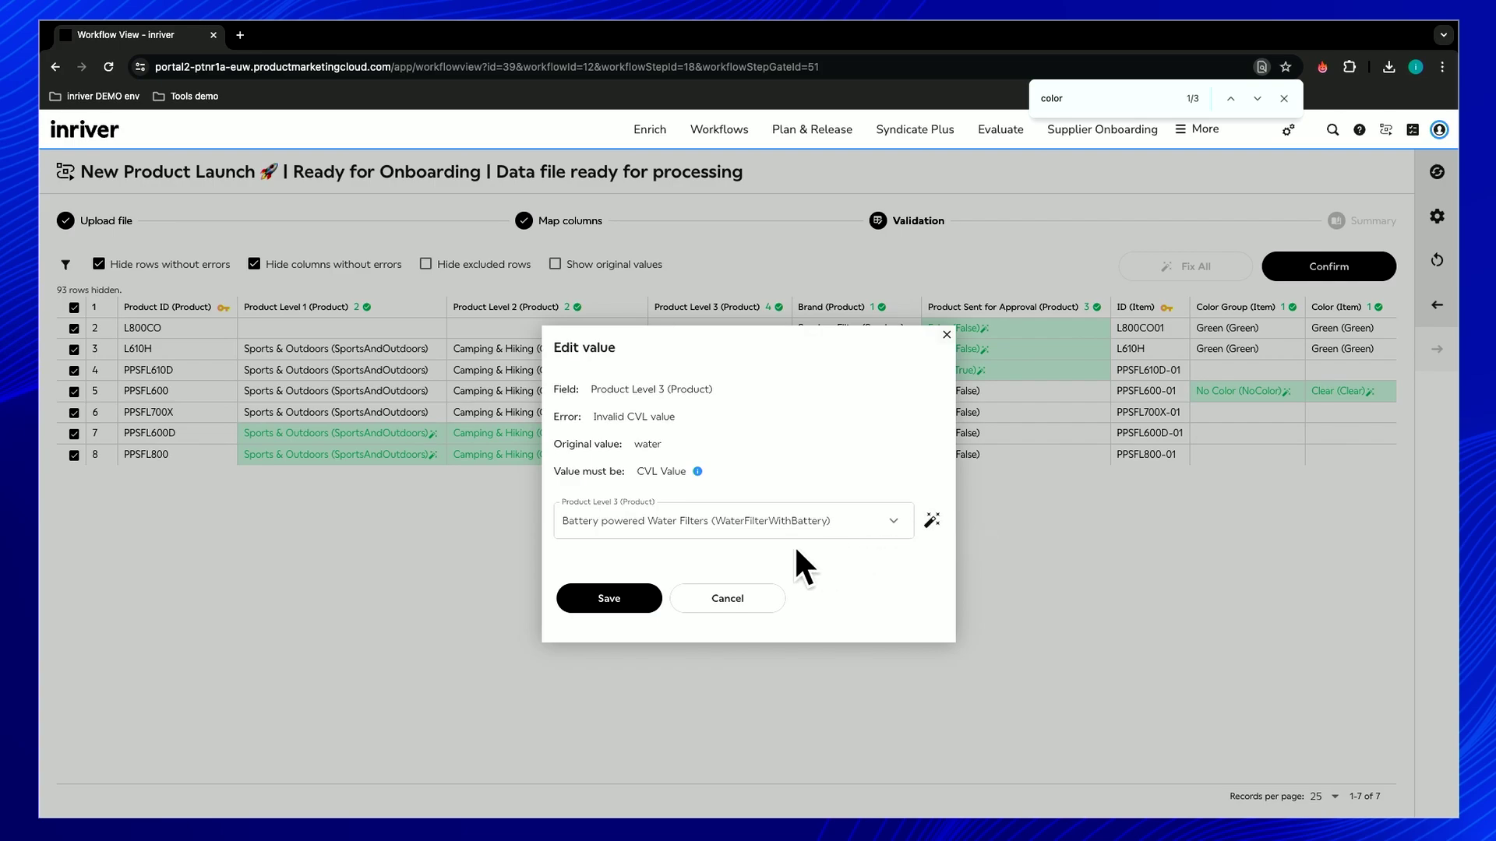
click(631, 589)
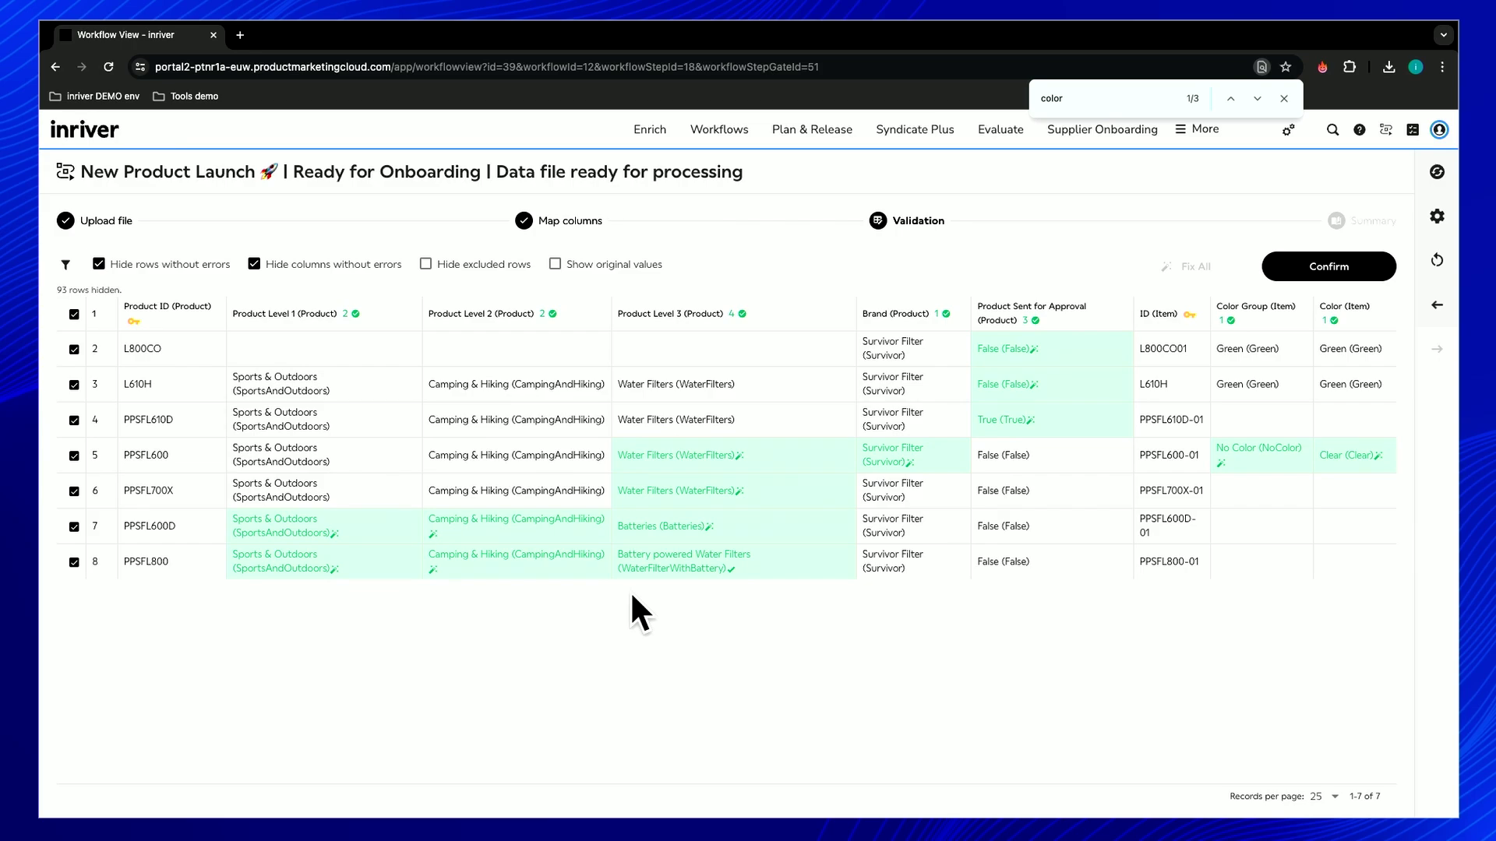
click(74, 527)
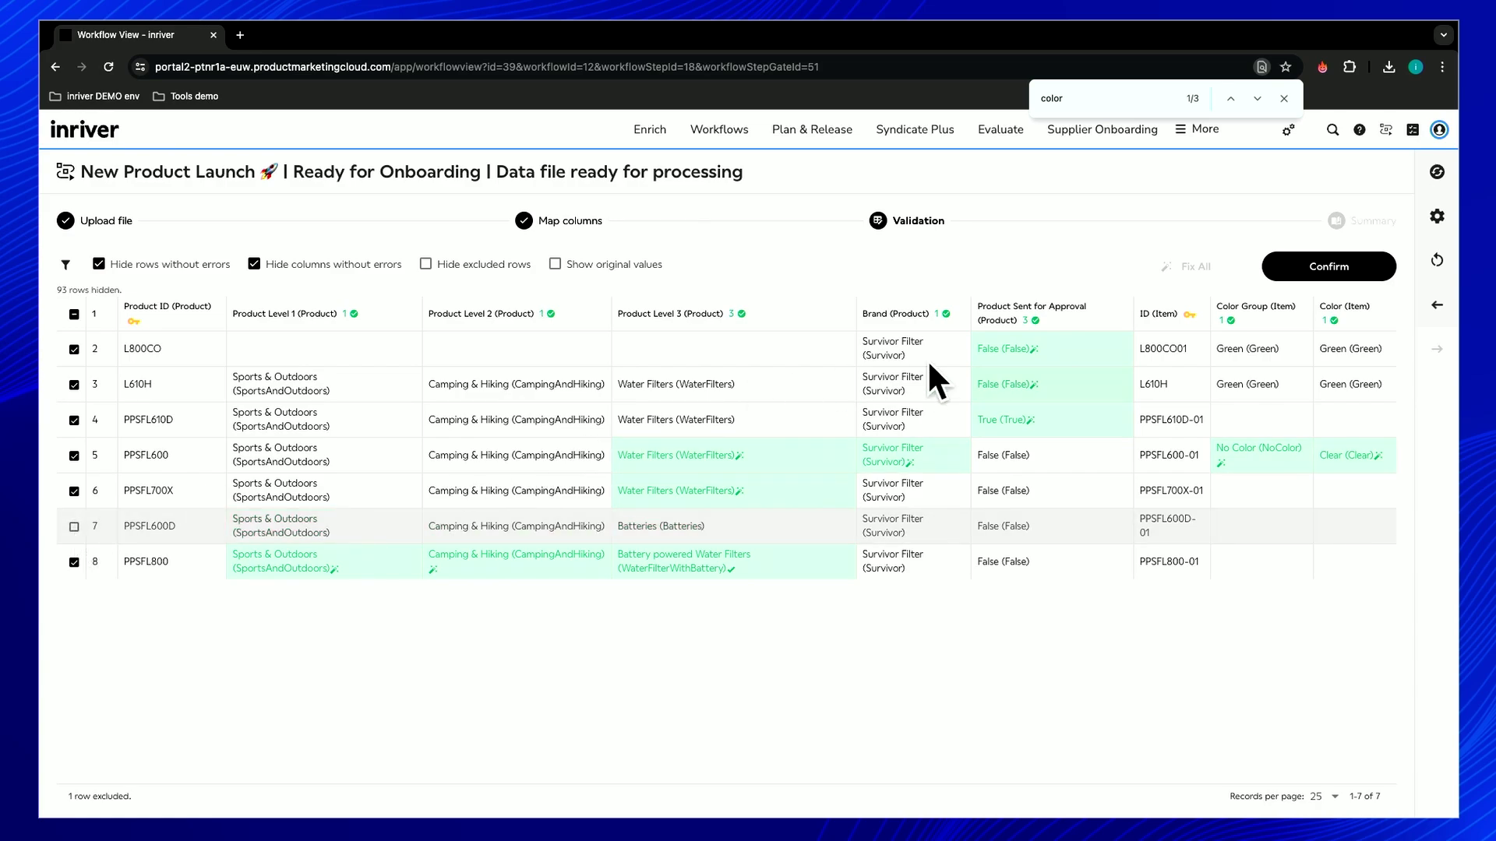
click(1289, 266)
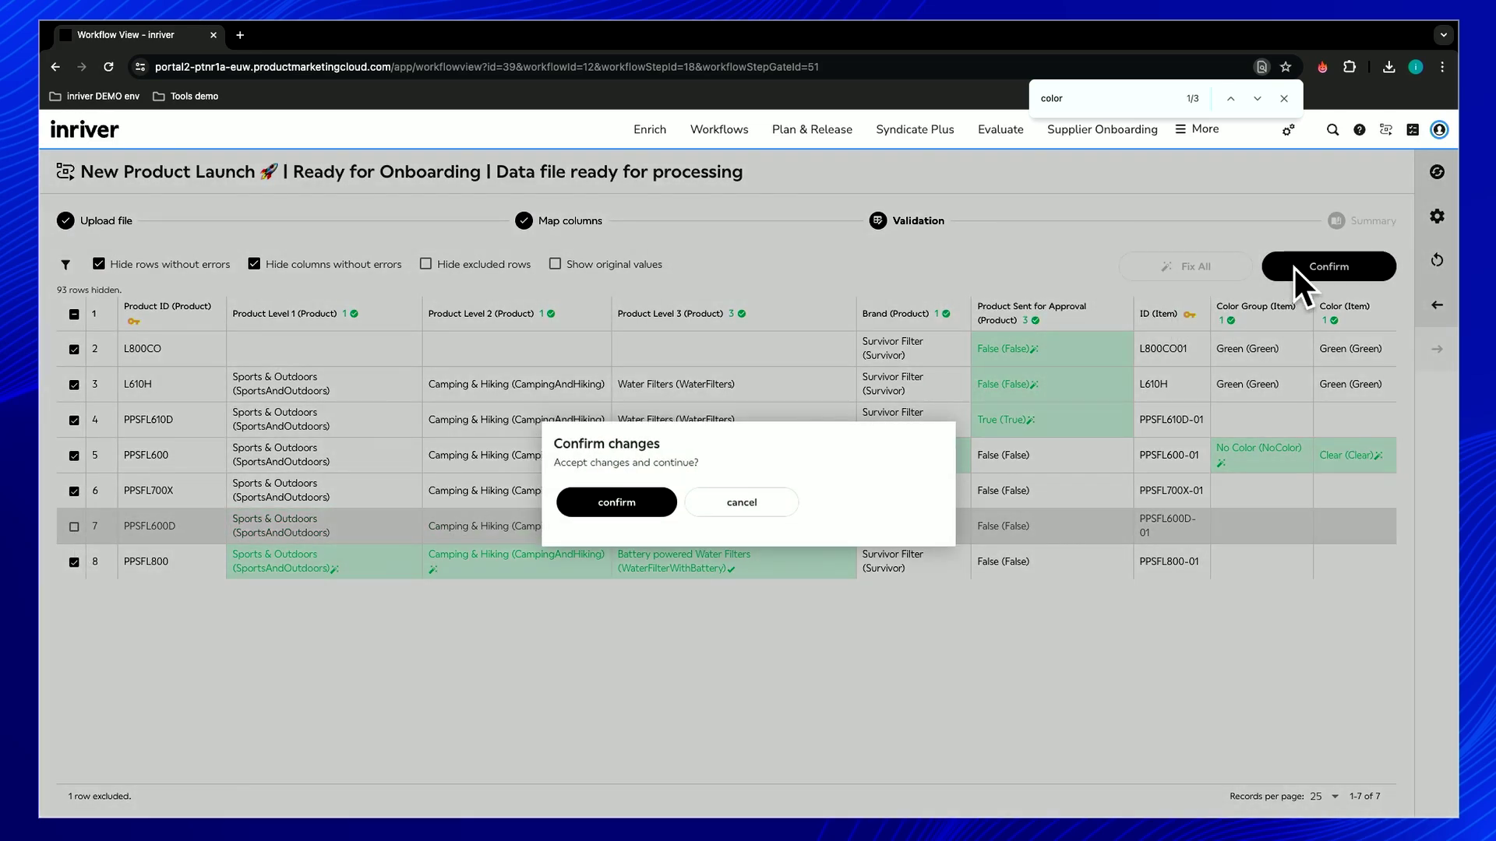
Accept the changes and onboard the 99 included rows into the PIM.
click(612, 502)
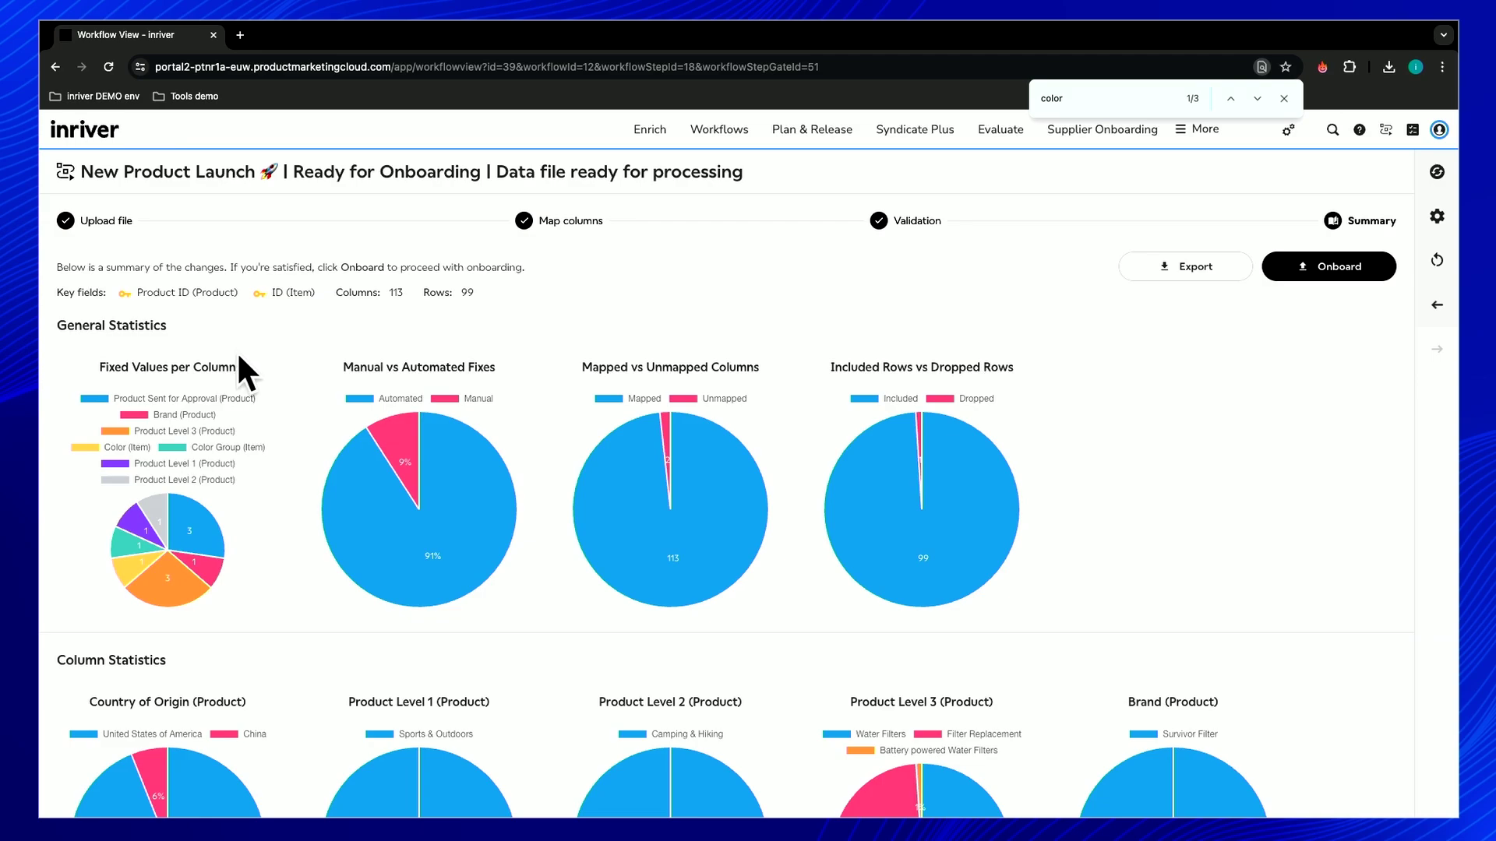
click(1321, 263)
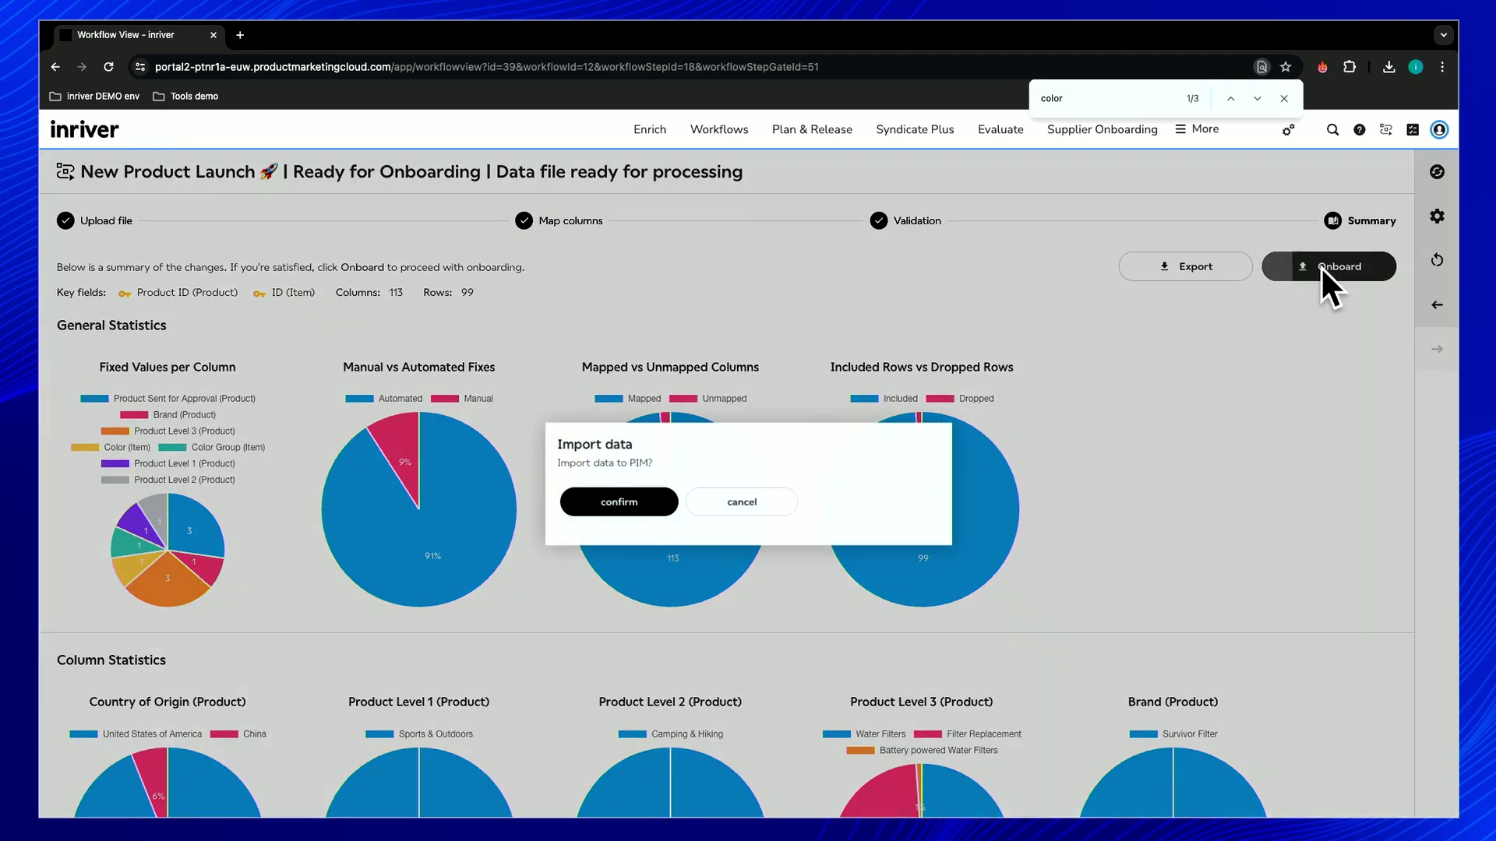
click(628, 494)
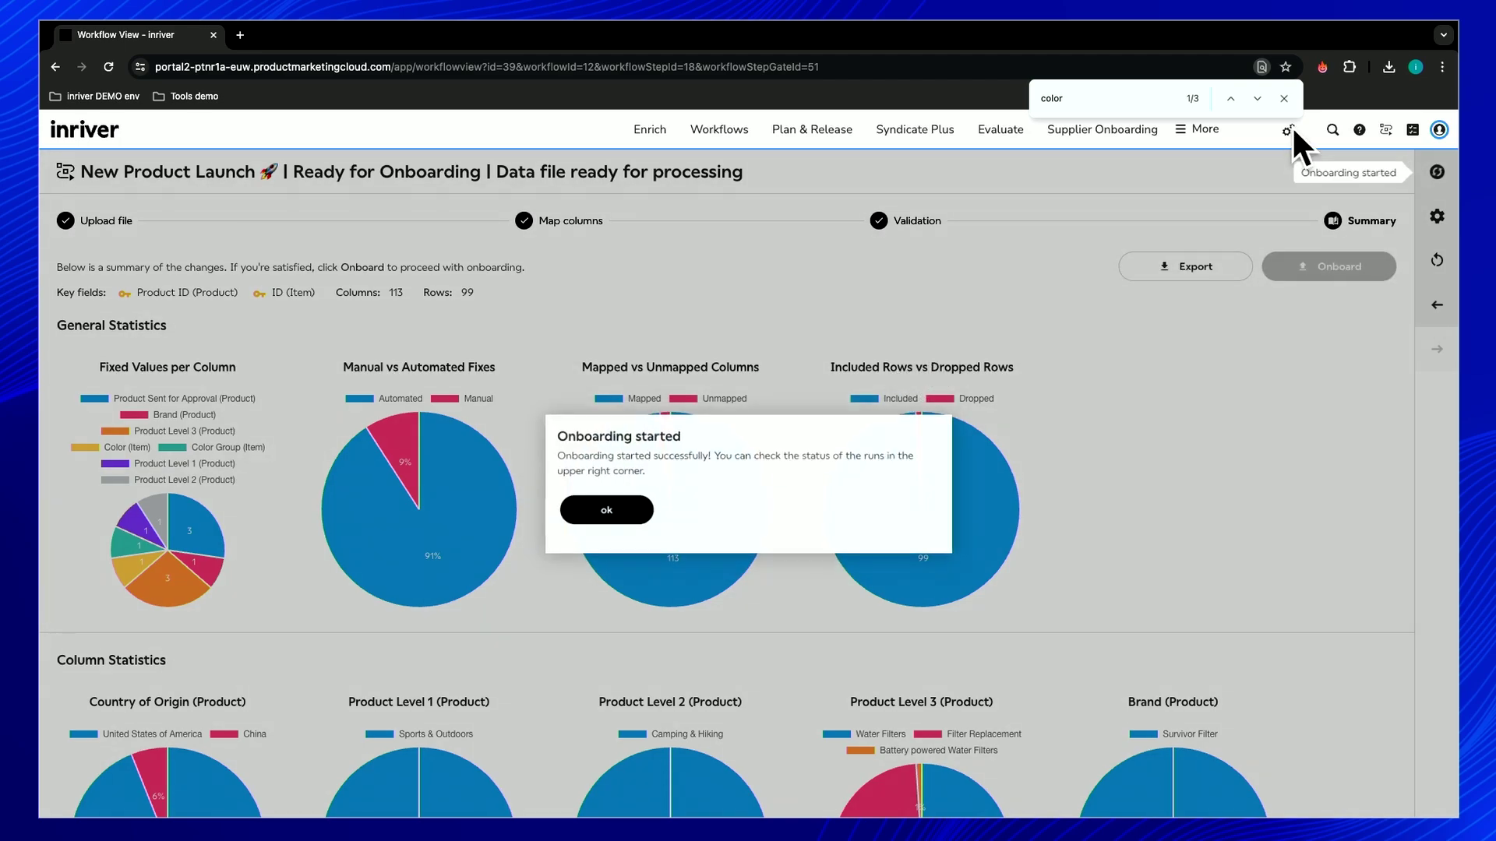
click(1284, 98)
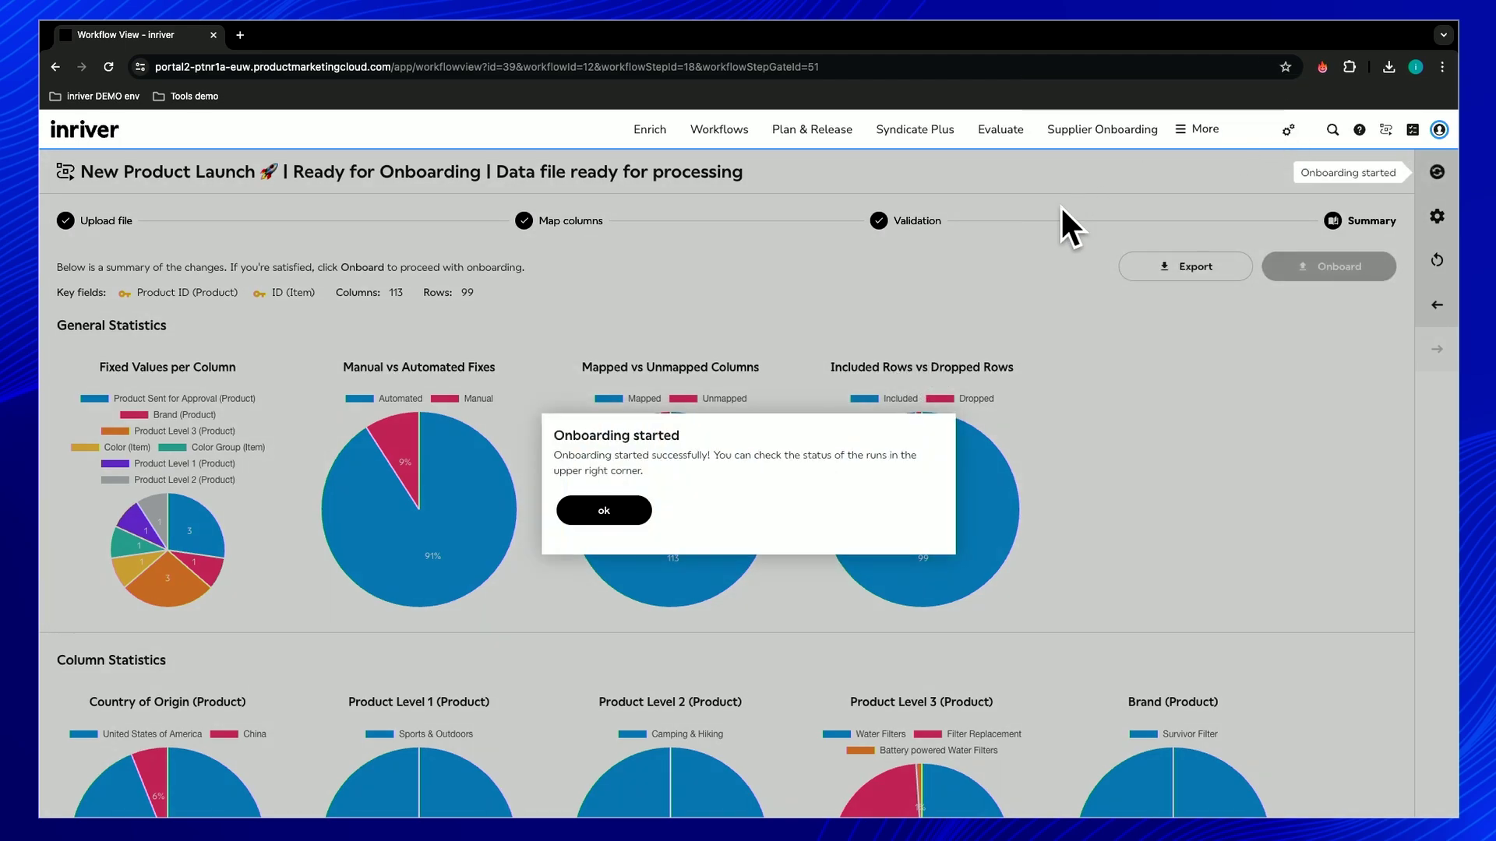
click(611, 508)
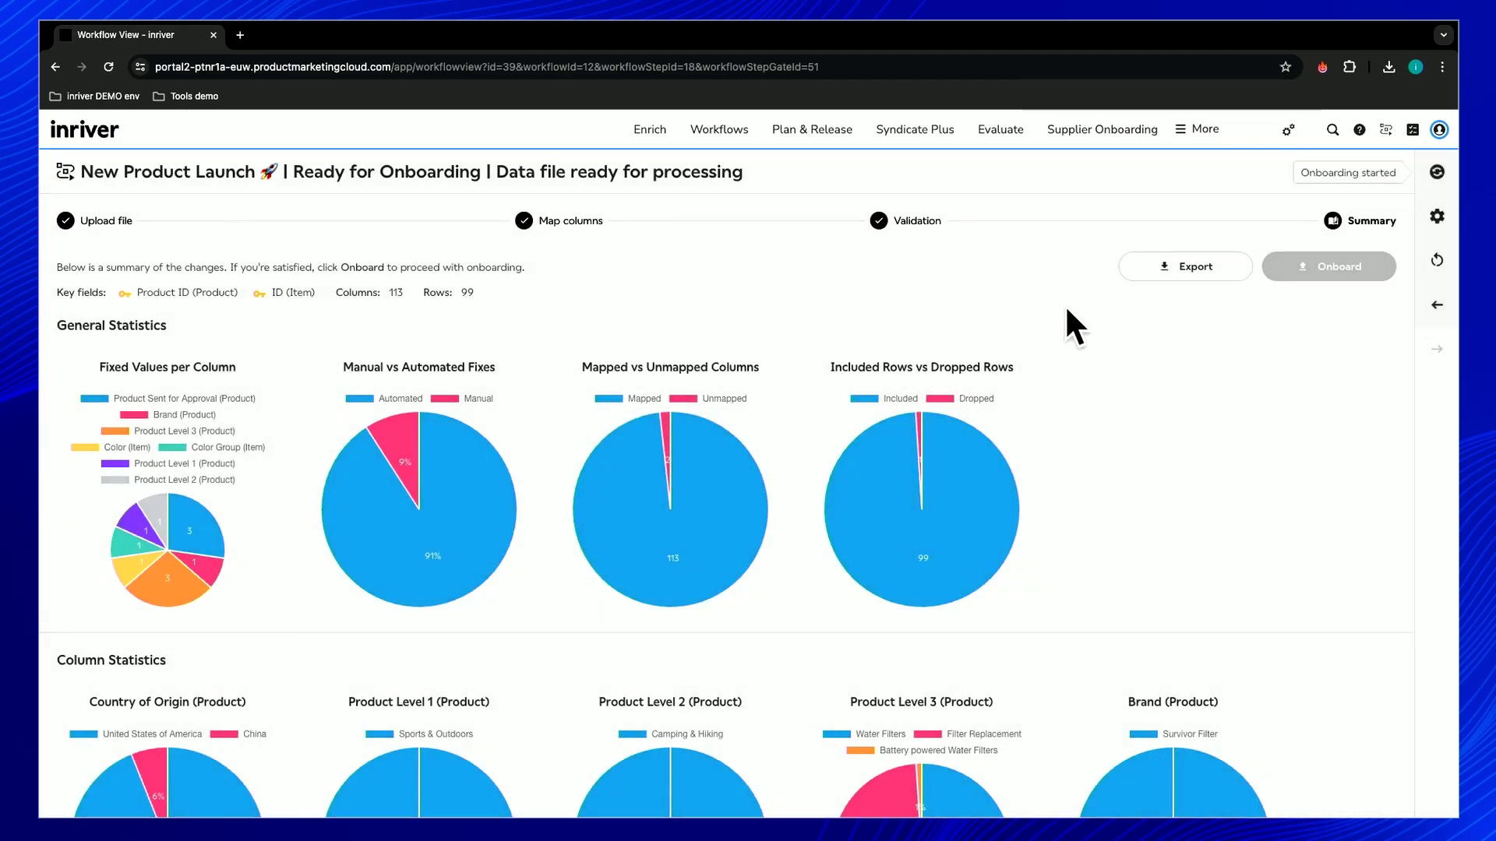
Check the newest onboarding run processed all 99 records, then view the empty Assignments list.
click(1433, 173)
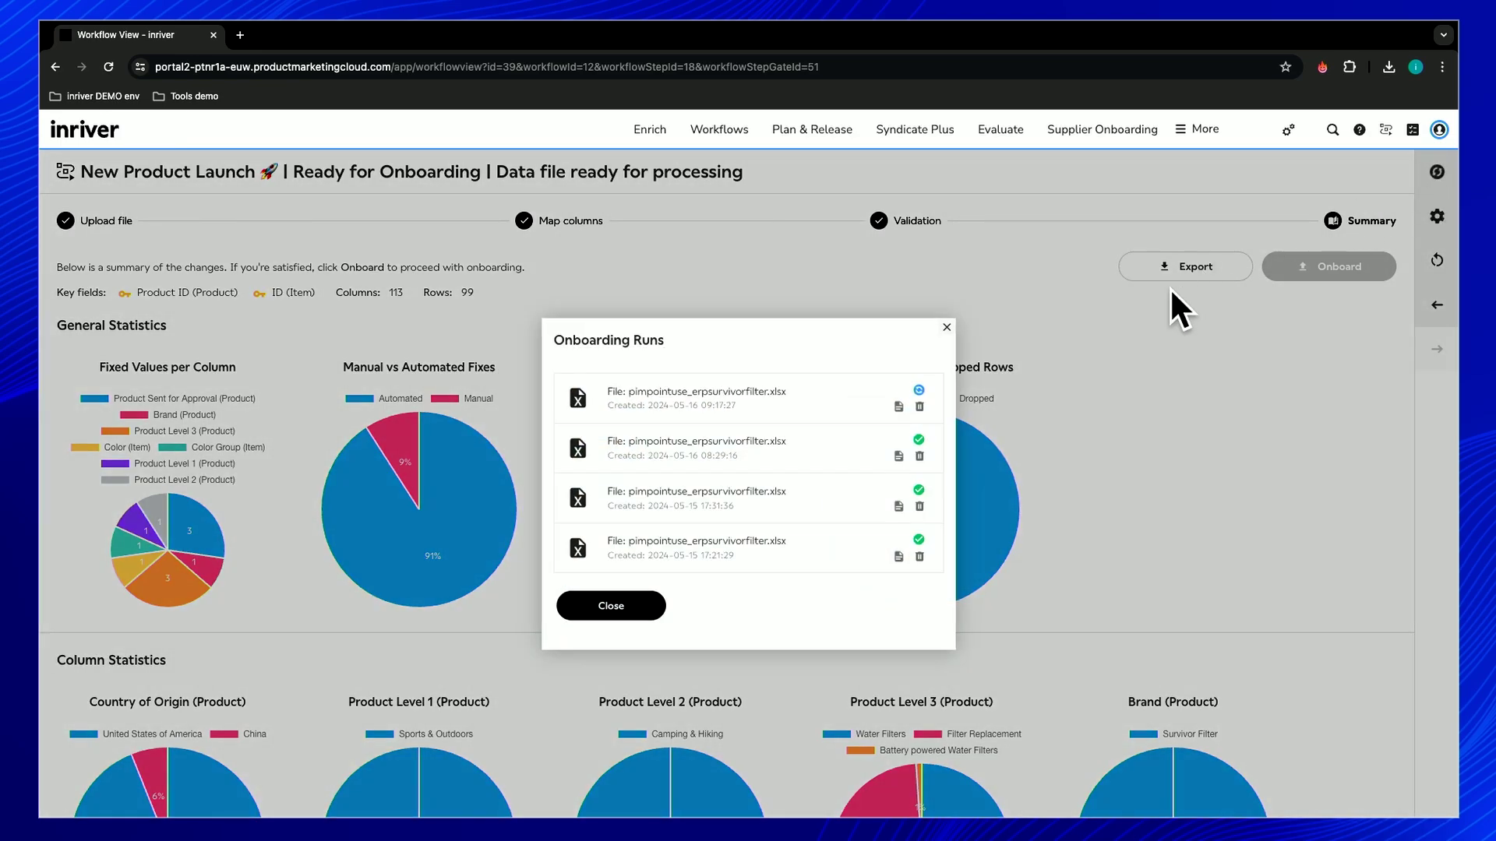
click(849, 387)
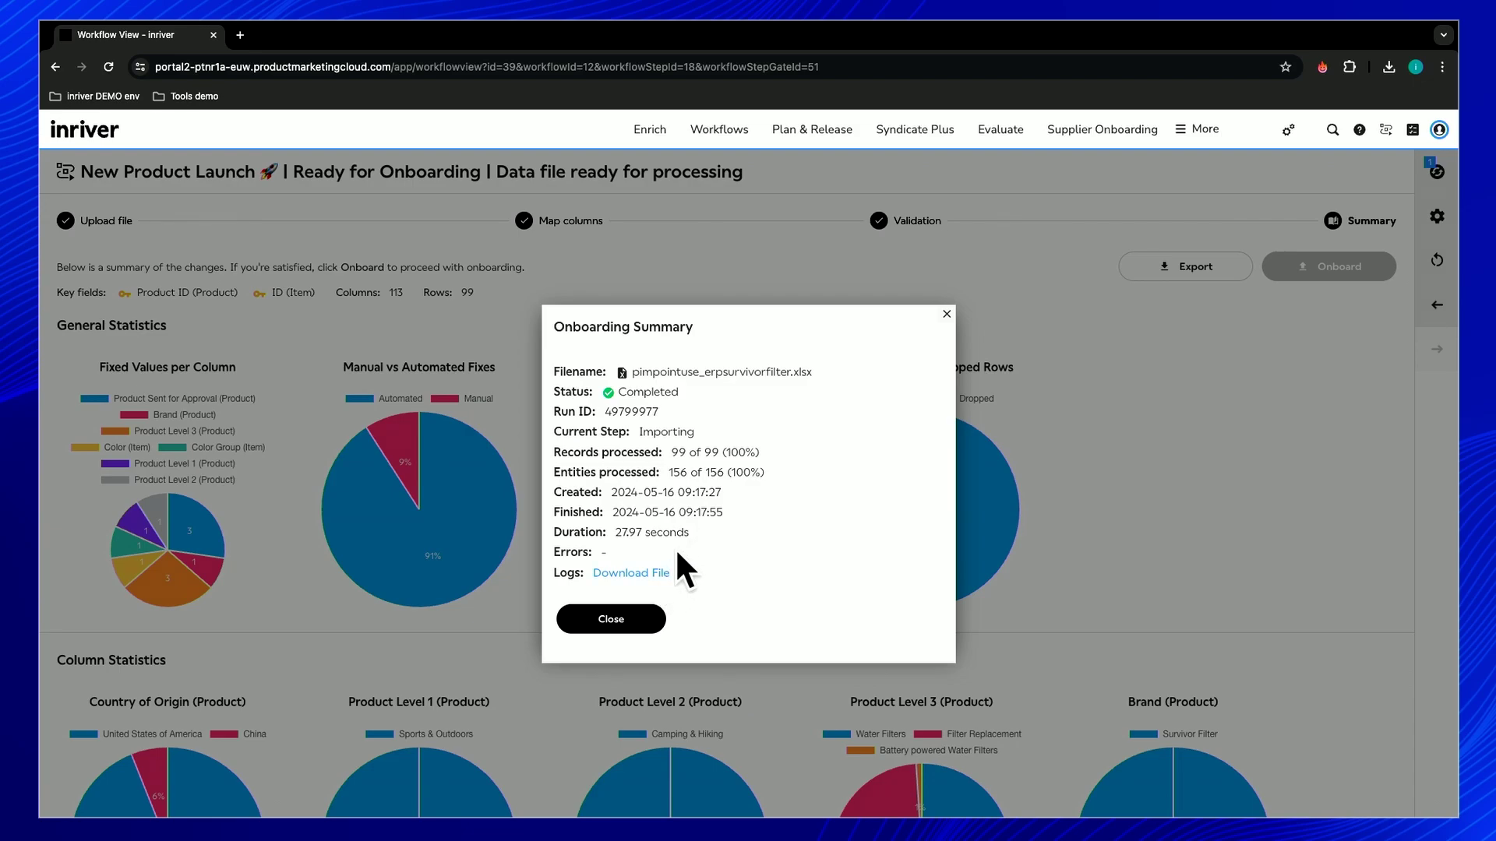
click(620, 615)
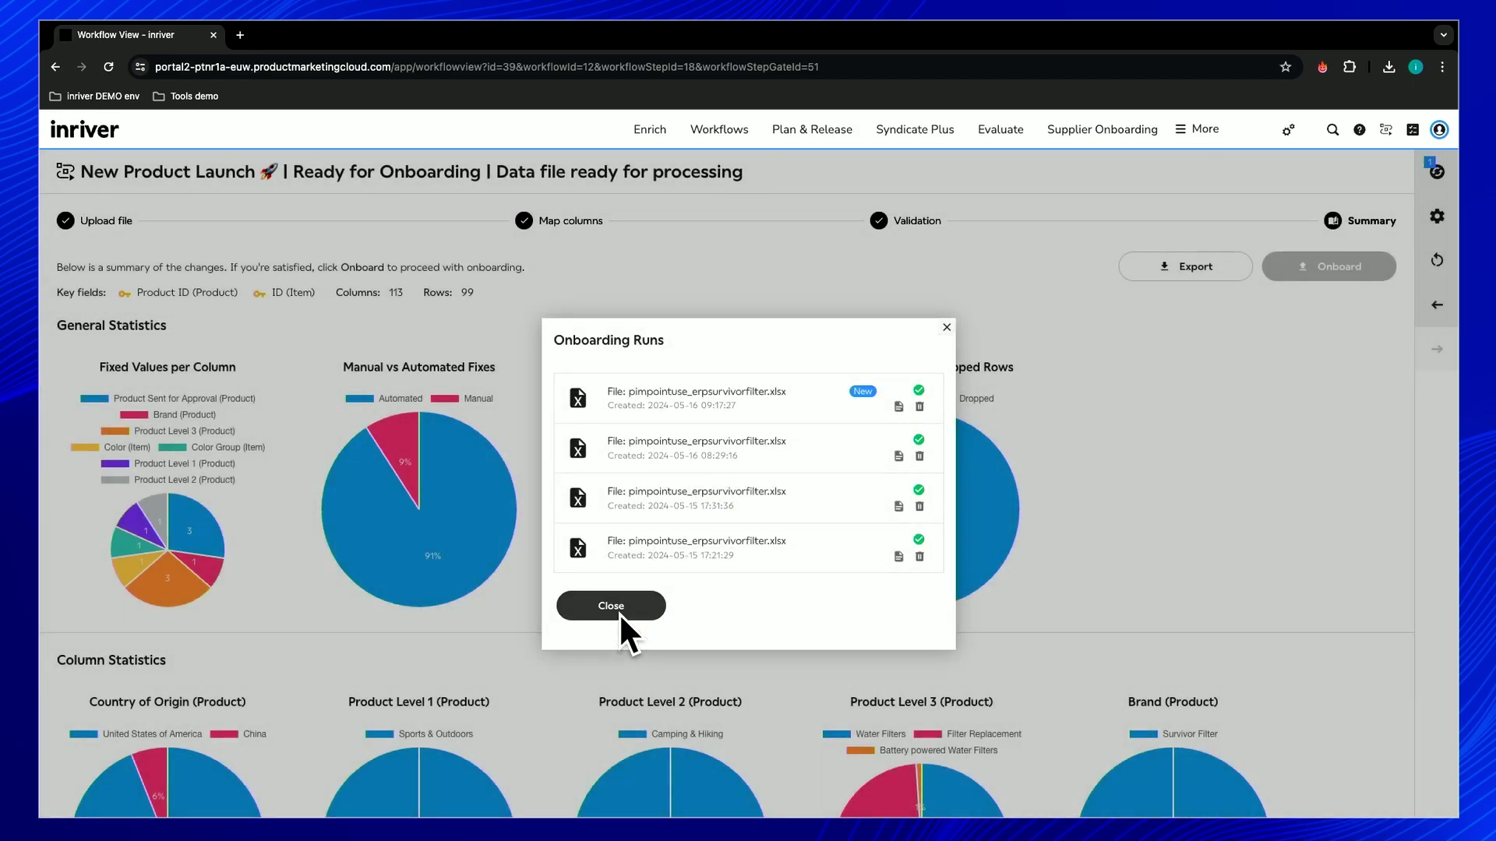
click(622, 608)
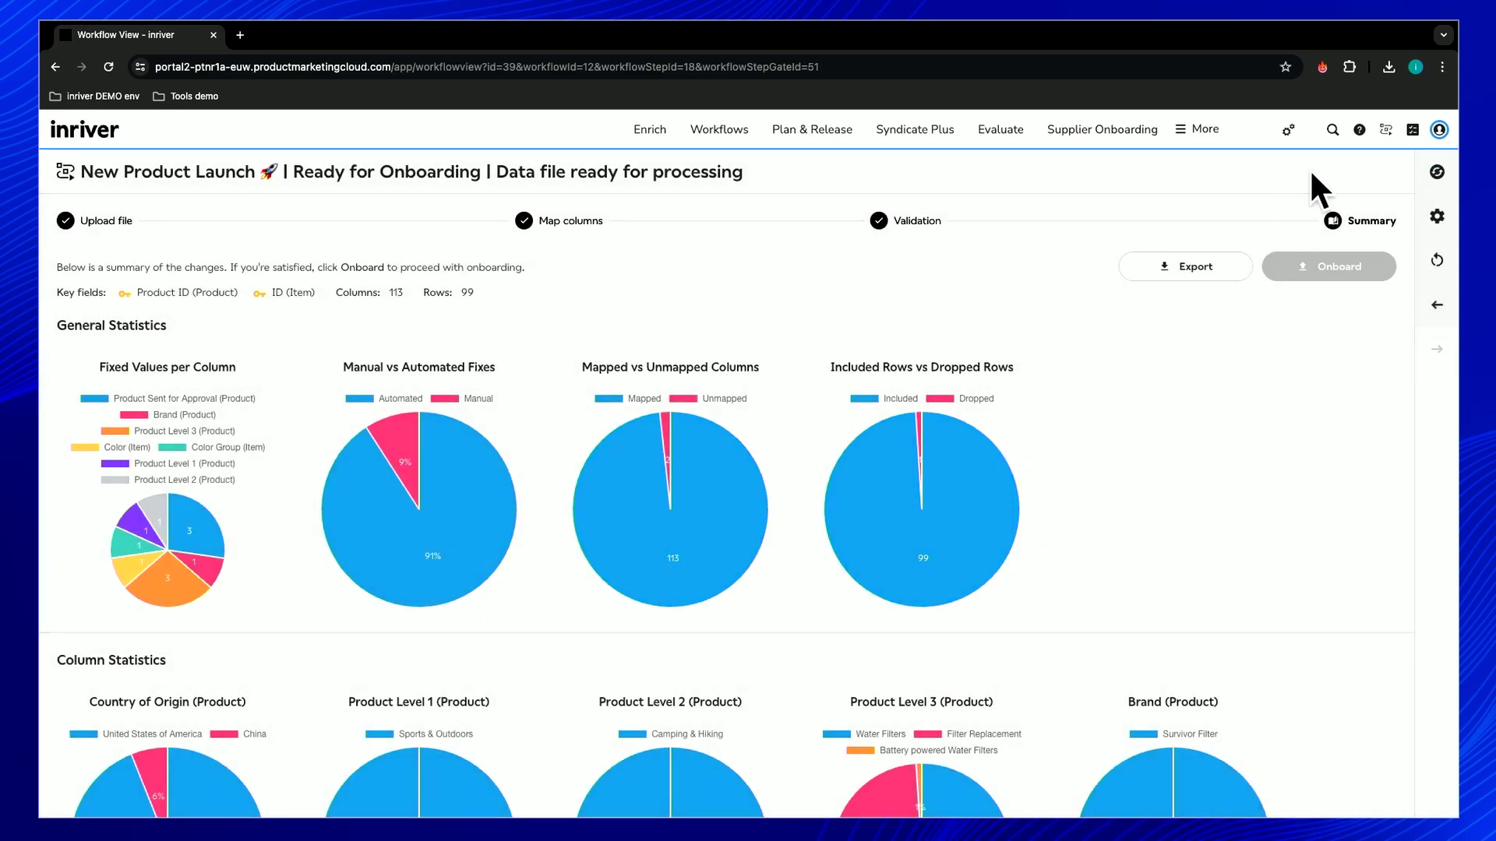
click(1386, 130)
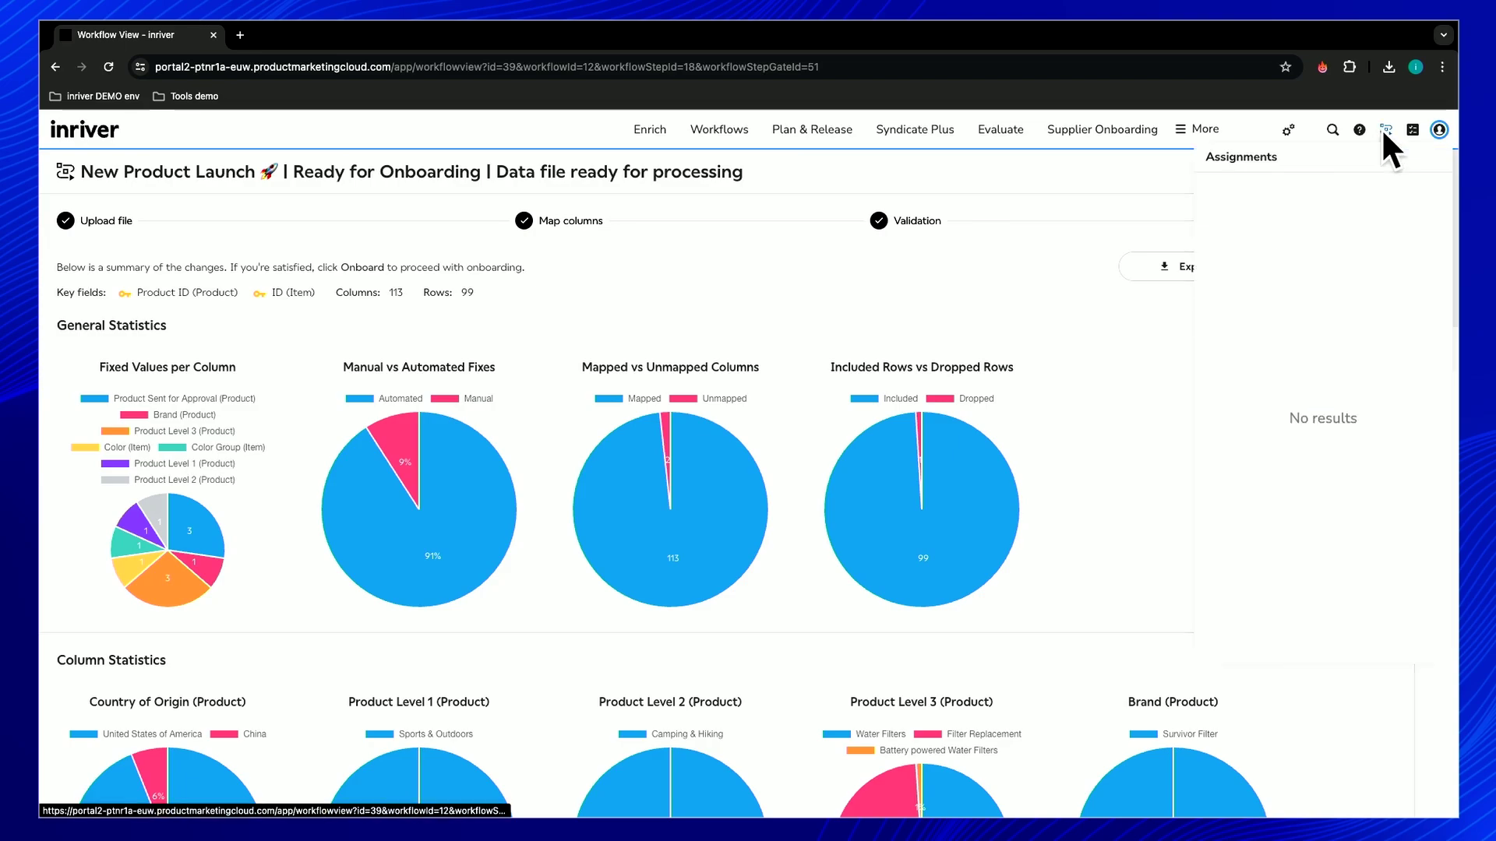